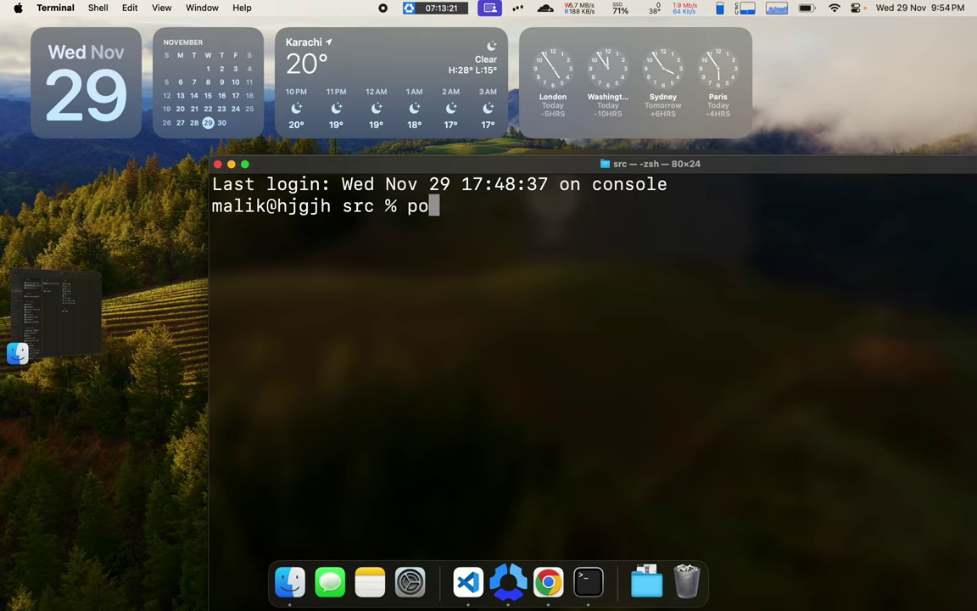
Try to run `pod install` in the src directory
{"action": "type", "text": "ll"}
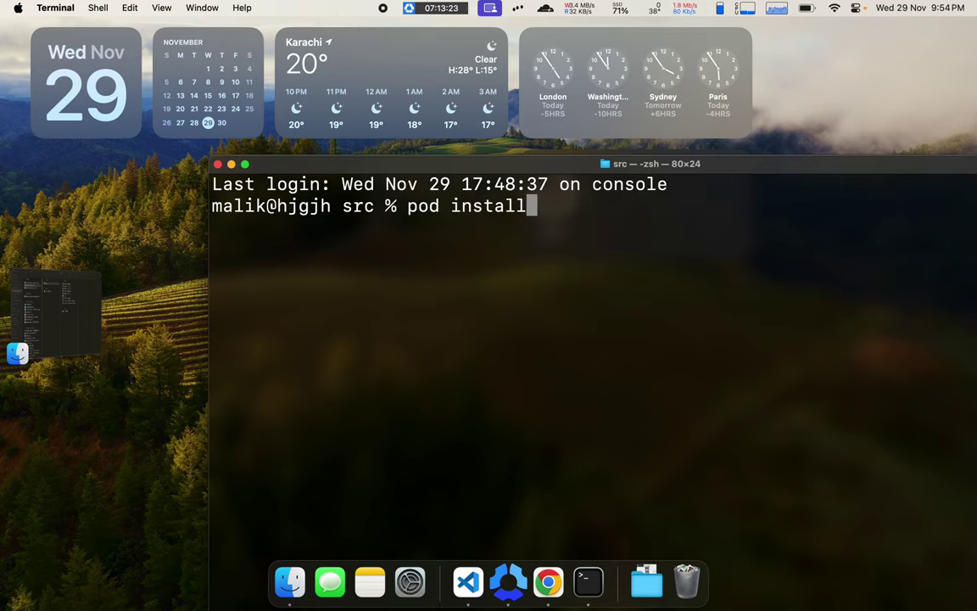
{"action": "key", "text": "Return"}
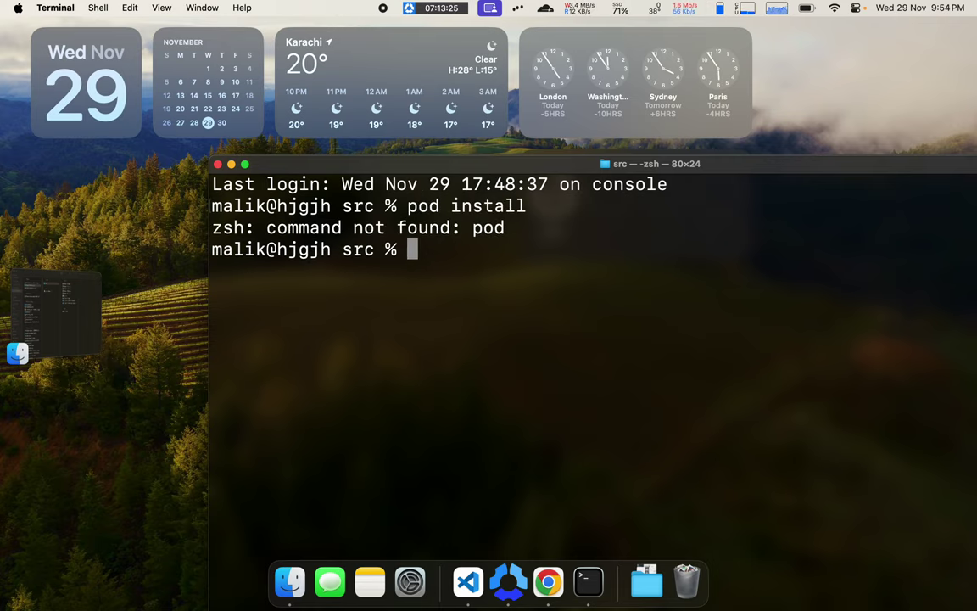
Switch to Chrome and copy the `brew install cocoapods` command from the note in PWABuilder's Building Your App section
{"action": "key", "text": "ctrl+Right"}
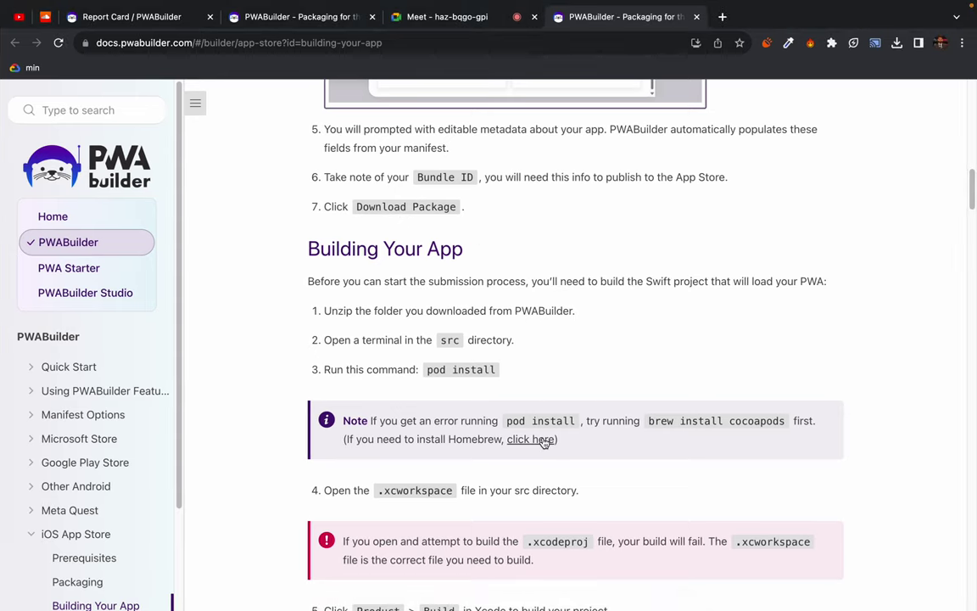
{"action": "scroll", "coordinate": [583, 410], "scroll_direction": "down", "scroll_amount": 1}
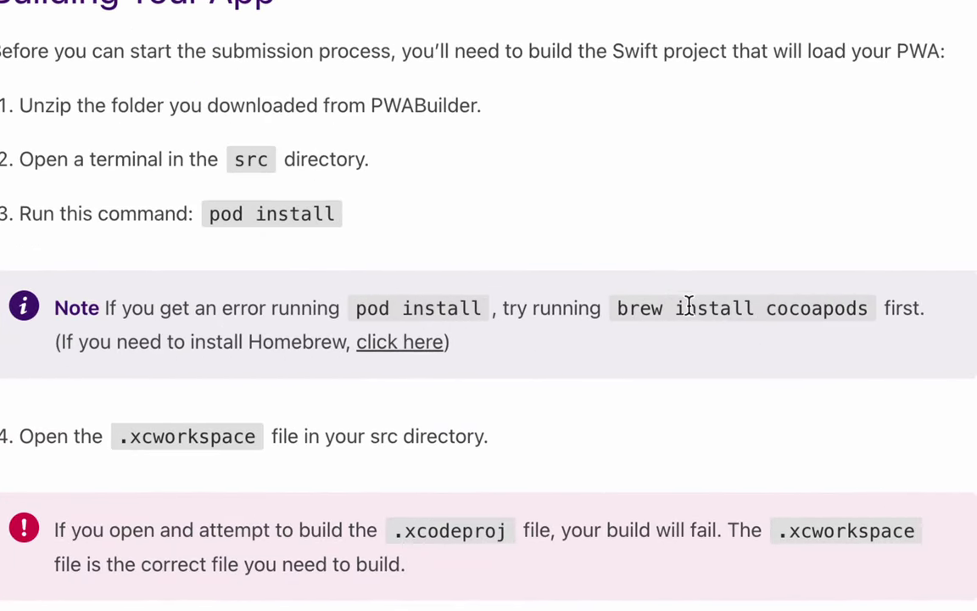
{"action": "left_click_drag", "start_coordinate": [685, 308], "coordinate": [880, 313]}
{"action": "left_click_drag", "start_coordinate": [812, 314], "coordinate": [862, 323]}
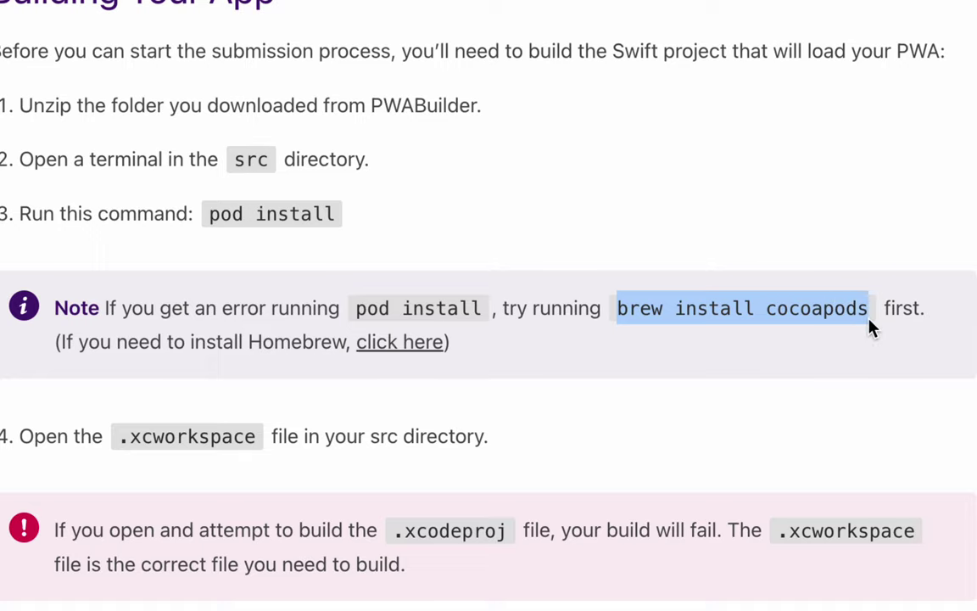
{"action": "left_click", "coordinate": [871, 328]}
{"action": "double_click", "coordinate": [650, 310]}
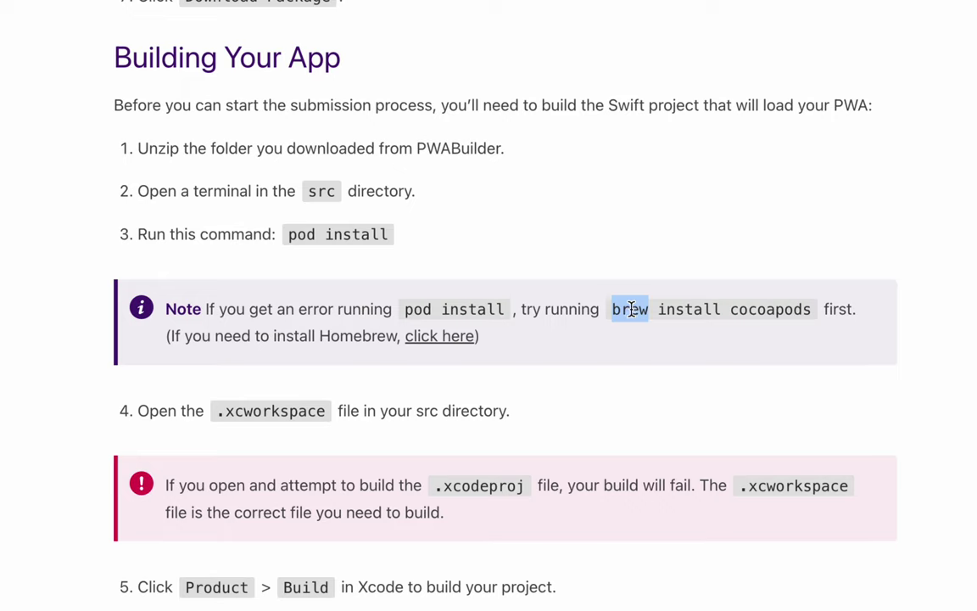
{"action": "double_click", "coordinate": [744, 311]}
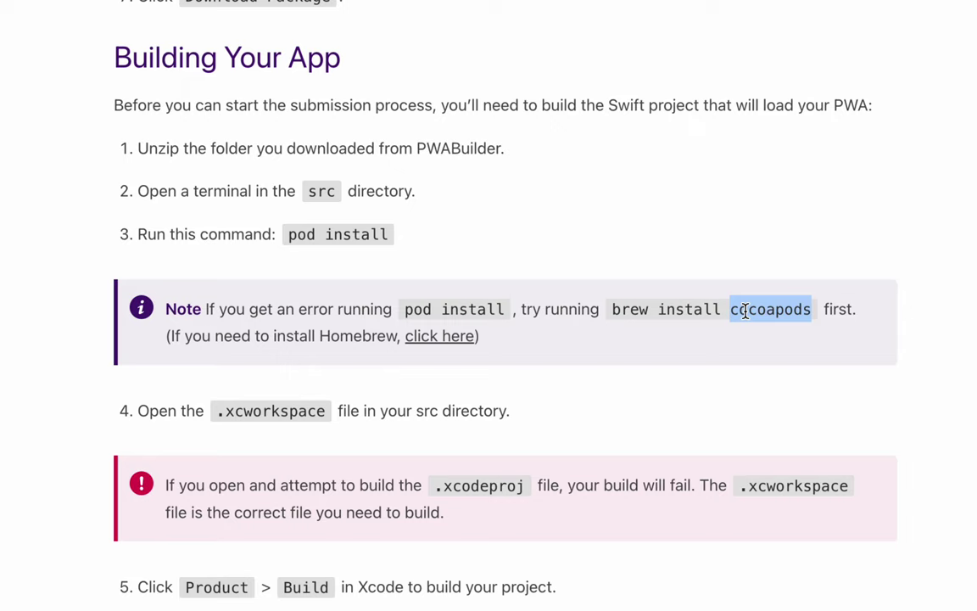
{"action": "left_click_drag", "start_coordinate": [612, 308], "coordinate": [812, 310]}
{"action": "key", "text": "super+c"}
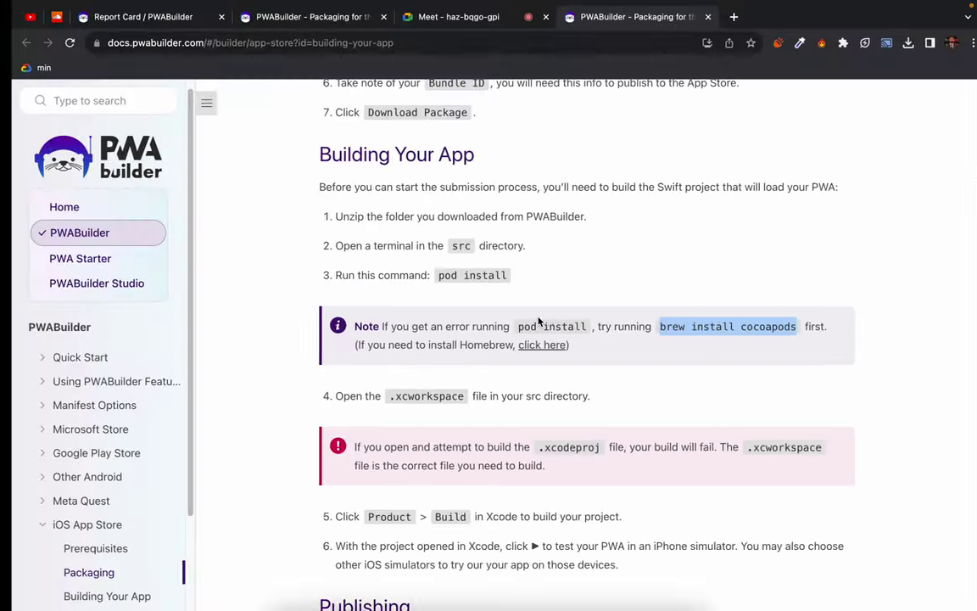
Switch back to Terminal and run the copied `brew install cocoapods` command in the src directory
{"action": "key", "text": "super+Tab"}
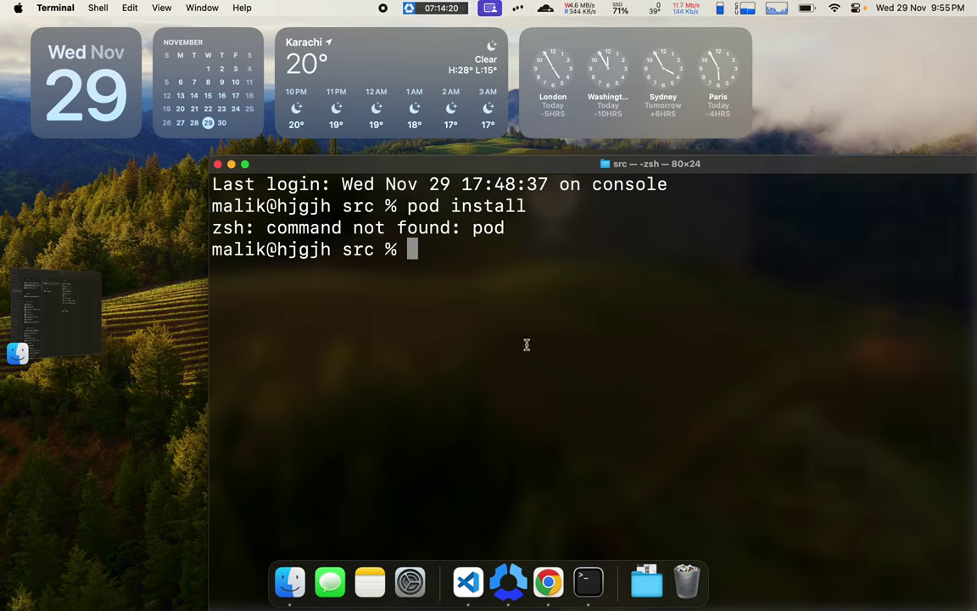
{"action": "key", "text": "super+v"}
{"action": "key", "text": "Return"}
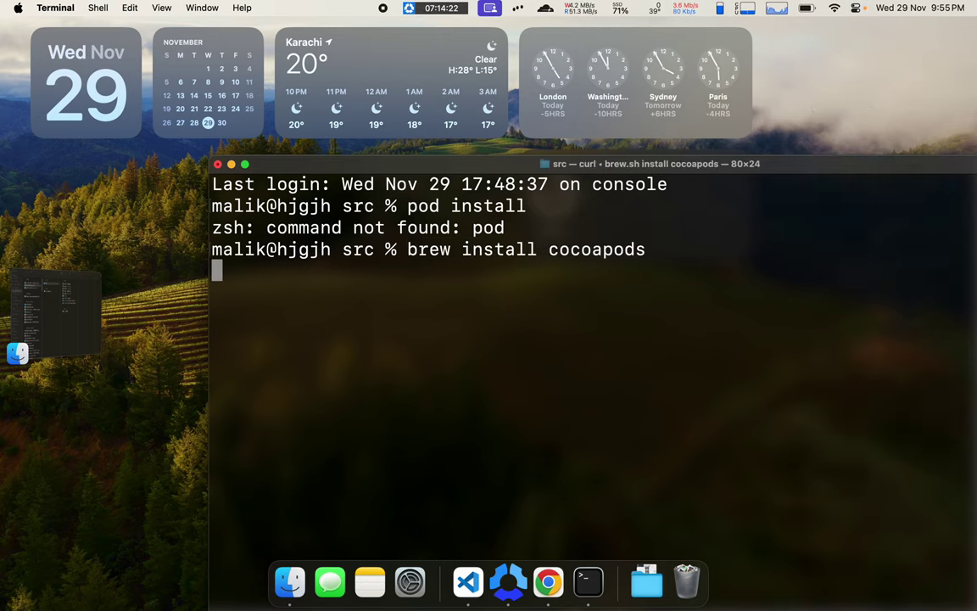
Move the terminal window up and enlarge it to fill the desktop area
{"action": "left_click_drag", "start_coordinate": [396, 166], "coordinate": [386, 60]}
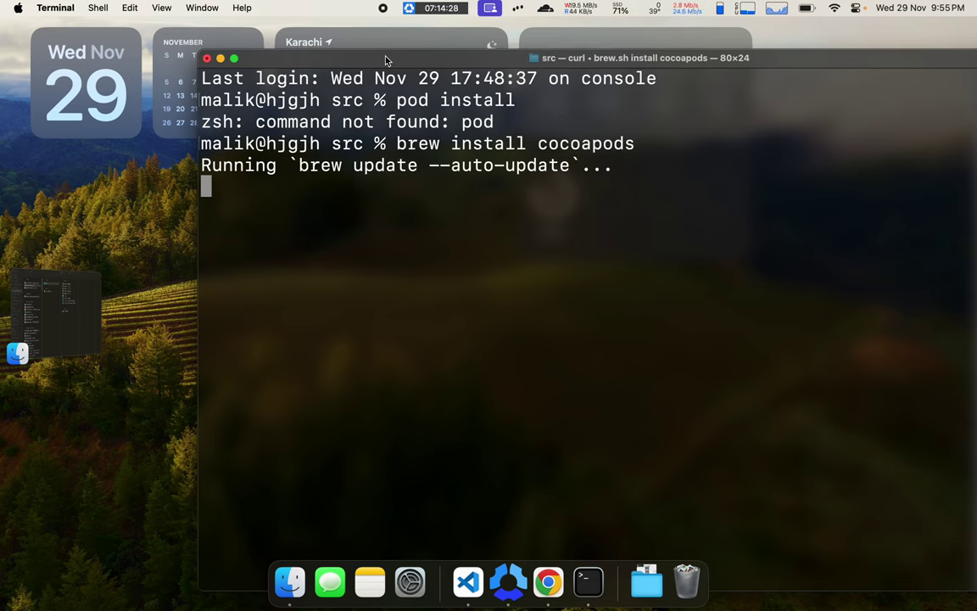
{"action": "double_click", "coordinate": [415, 144]}
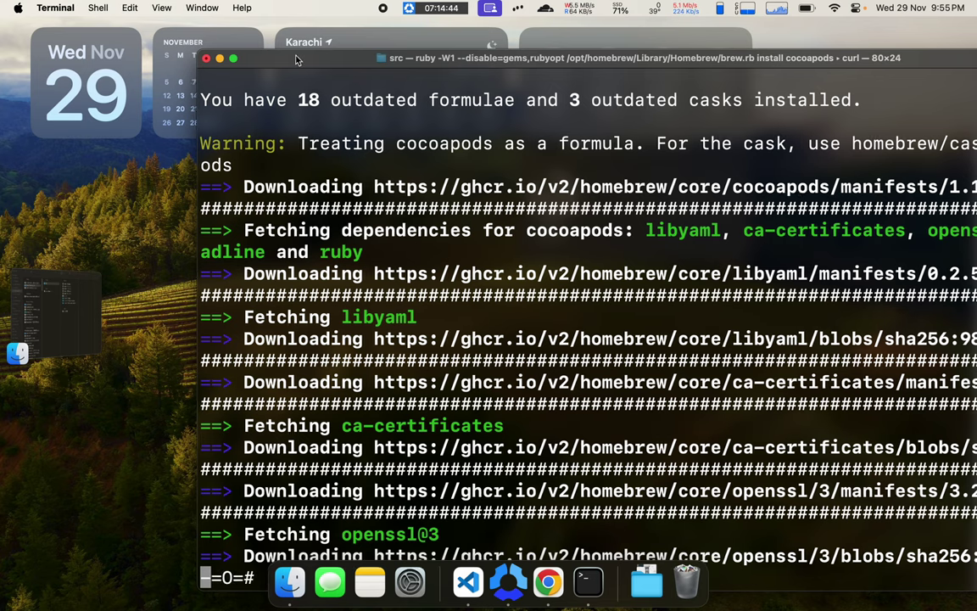
{"action": "double_click", "coordinate": [295, 56]}
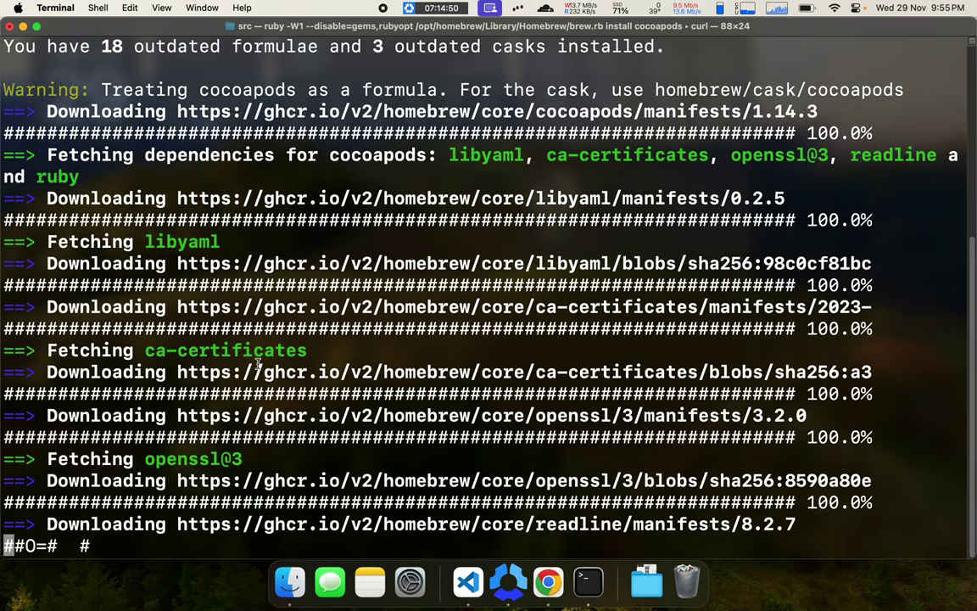
Read through the Homebrew output for the cocoapods installation, from the fetched dependencies to the latest lines
{"action": "scroll", "coordinate": [257, 284], "scroll_direction": "up", "scroll_amount": 5}
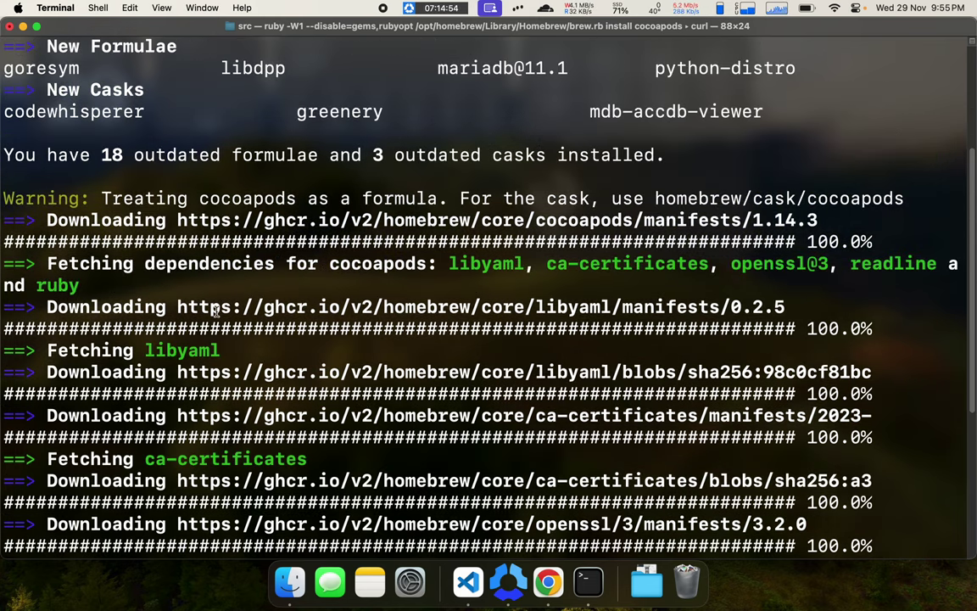
{"action": "scroll", "coordinate": [223, 285], "scroll_direction": "down", "scroll_amount": 5}
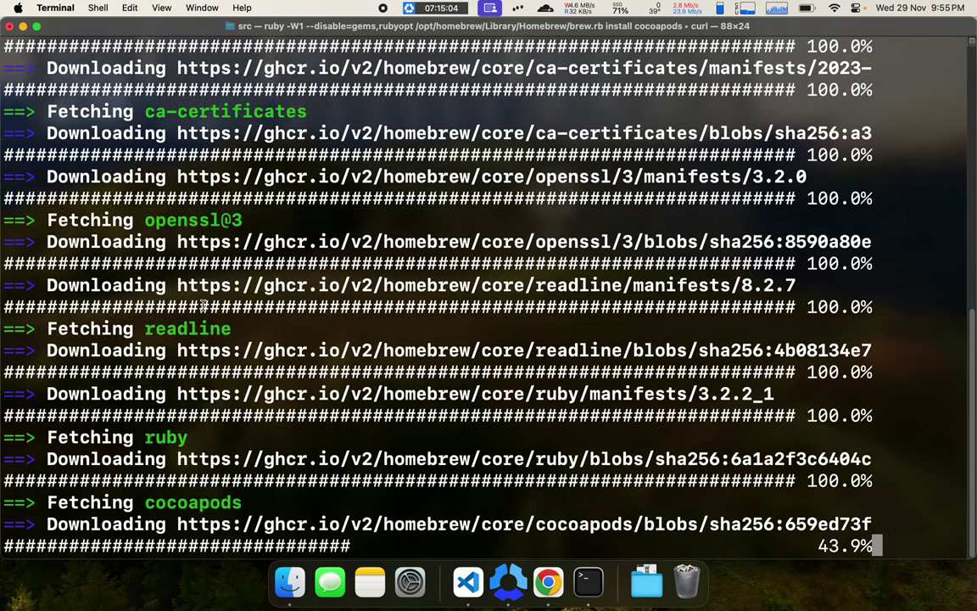
{"action": "scroll", "coordinate": [203, 307], "scroll_direction": "up", "scroll_amount": 5}
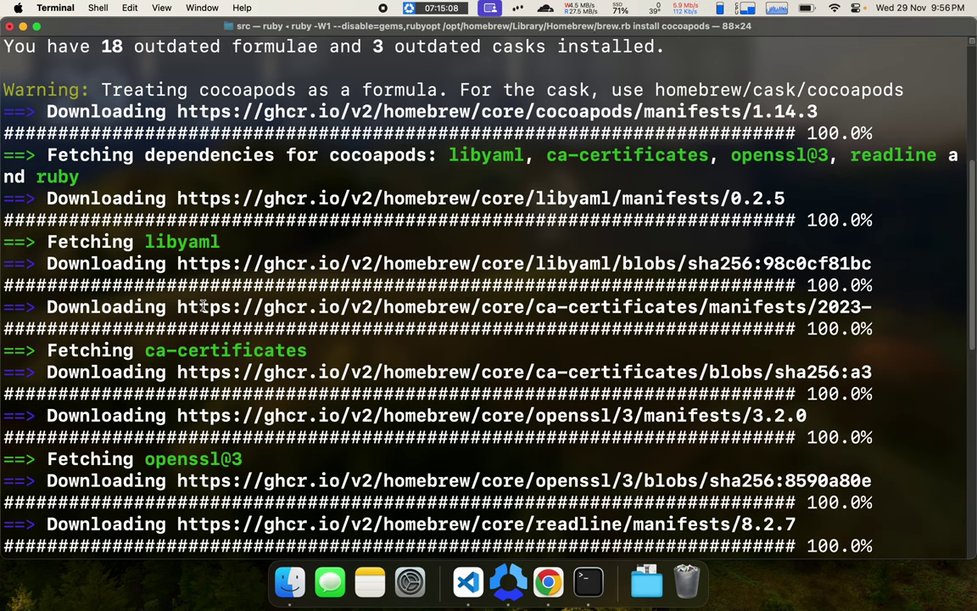
{"action": "scroll", "coordinate": [204, 306], "scroll_direction": "up", "scroll_amount": 1}
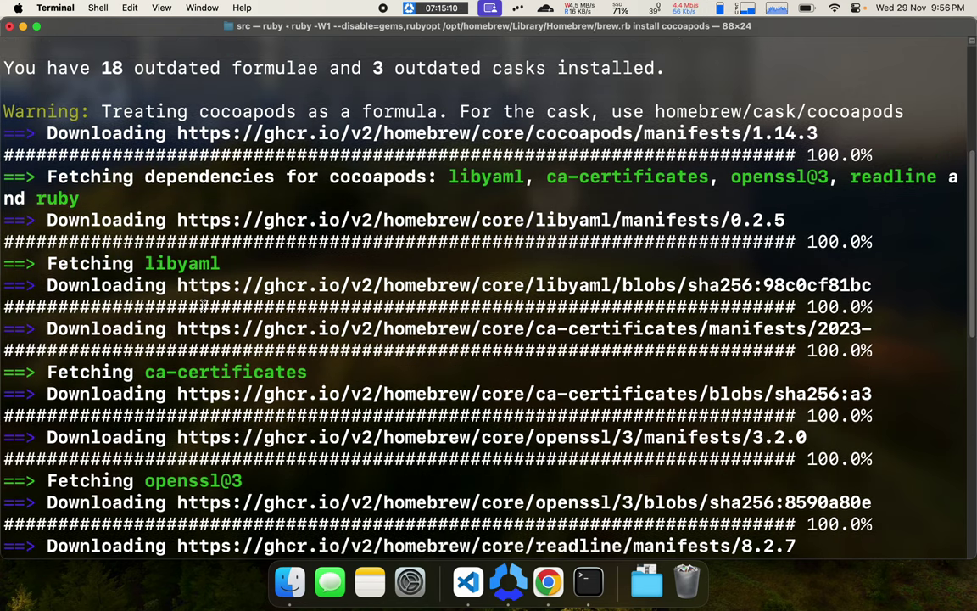
{"action": "scroll", "coordinate": [203, 306], "scroll_direction": "up", "scroll_amount": 1}
{"action": "scroll", "coordinate": [203, 306], "scroll_direction": "down", "scroll_amount": 10}
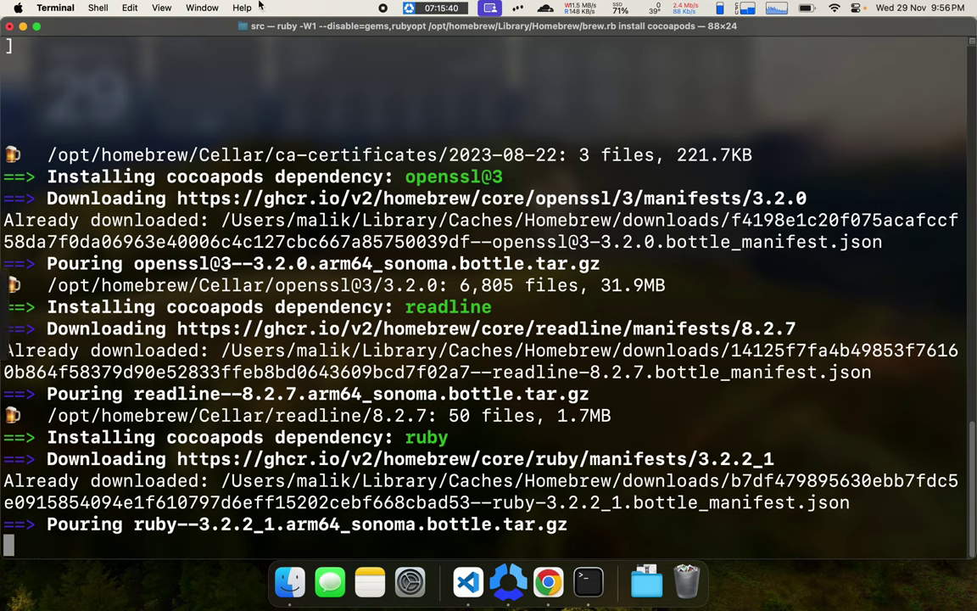
Check the CPU usage details in the system monitor, close them and return to the terminal session
{"action": "mouse_move", "coordinate": [76, 242]}
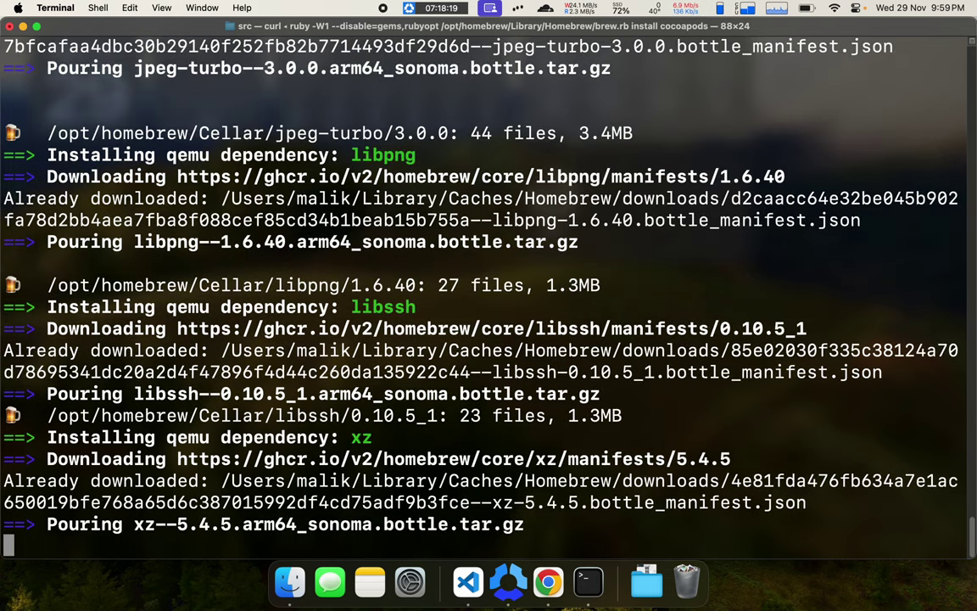
{"action": "left_click", "coordinate": [751, 10]}
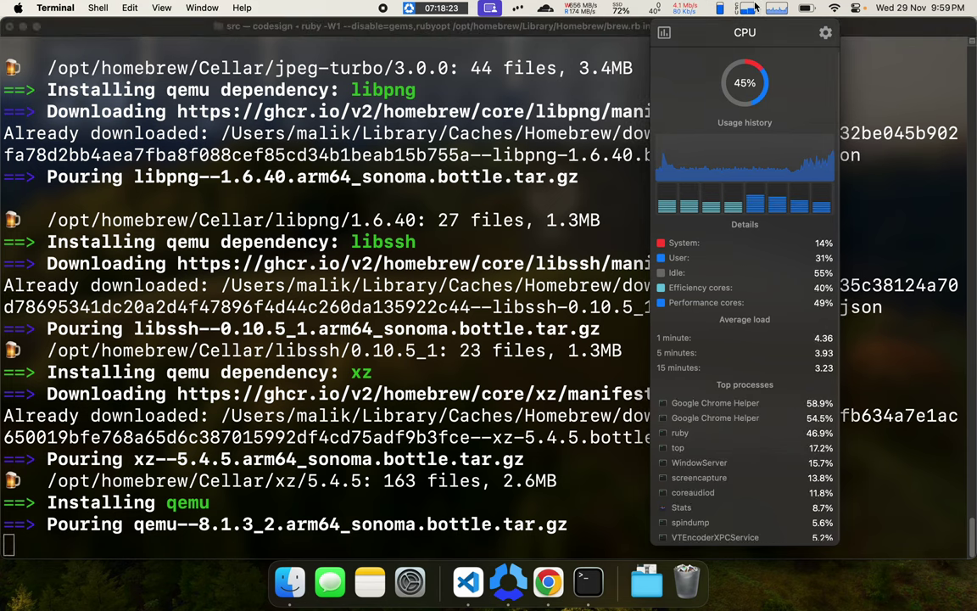
{"action": "left_click", "coordinate": [754, 9]}
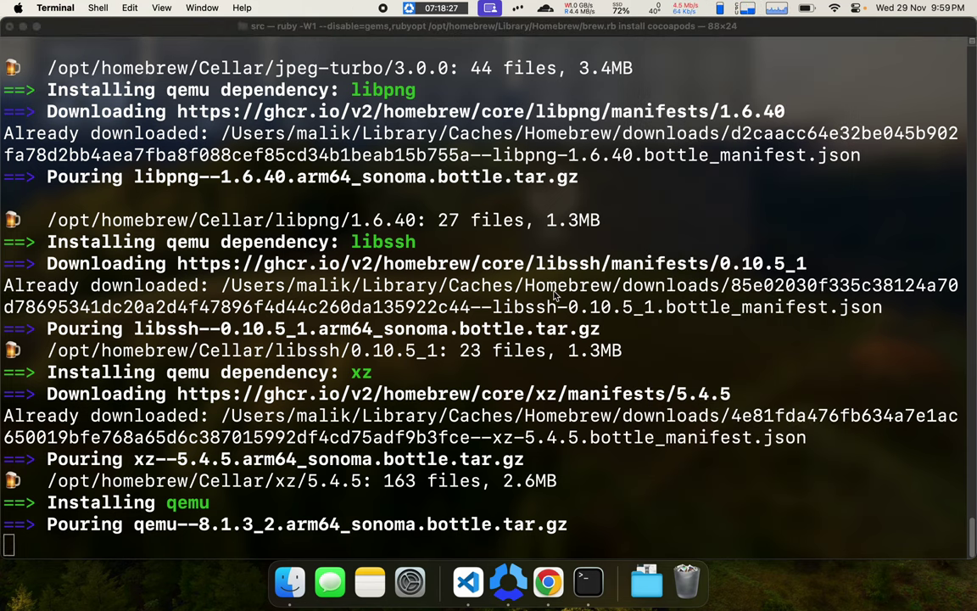
{"action": "left_click", "coordinate": [470, 312]}
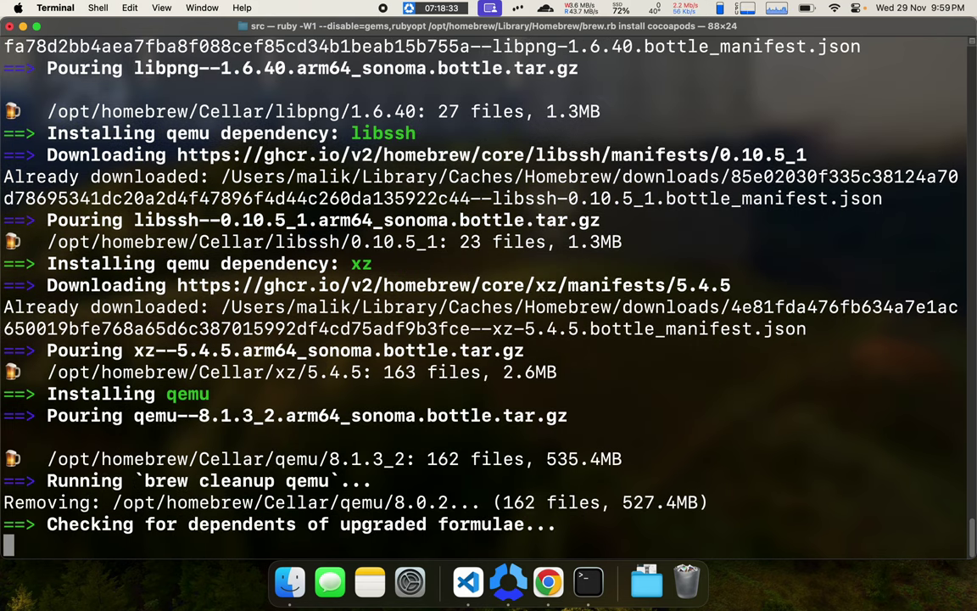
{"action": "key", "text": "Return"}
{"action": "key", "text": "Return"}
{"action": "key", "text": "Return"}
{"action": "key", "text": "Return"}
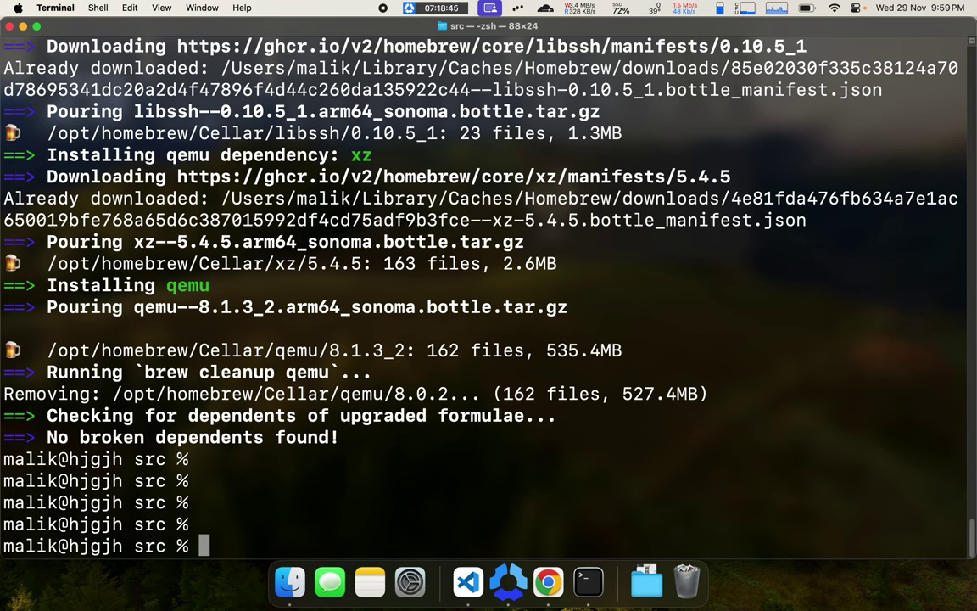
{"action": "key", "text": "Return"}
{"action": "key", "text": "Return"}
{"action": "key", "text": "Return"}
{"action": "key", "text": "Return"}
{"action": "key", "text": "Return"}
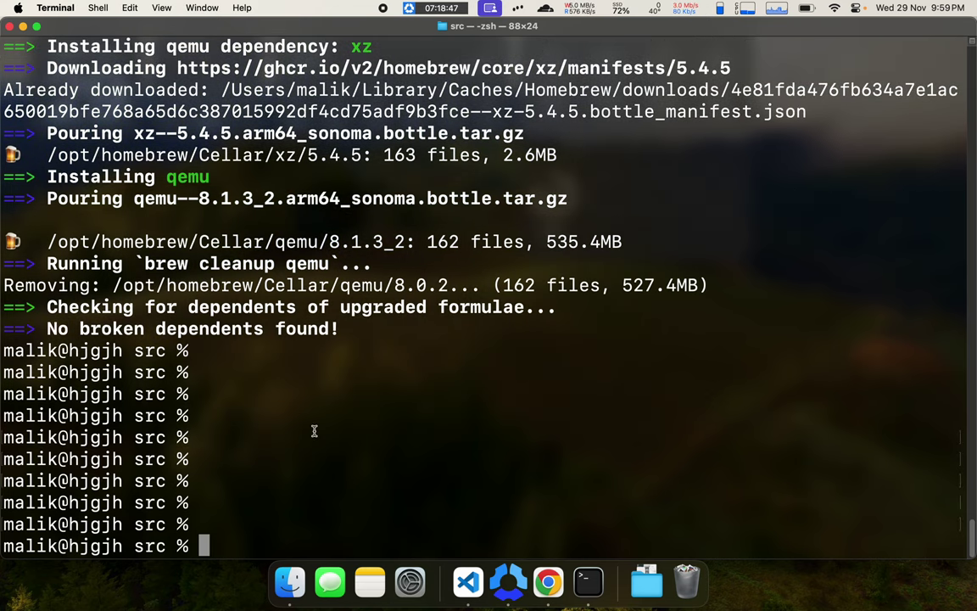
{"action": "key", "text": "Return"}
{"action": "key", "text": "Return"}
{"action": "key", "text": "Return"}
{"action": "key", "text": "Return"}
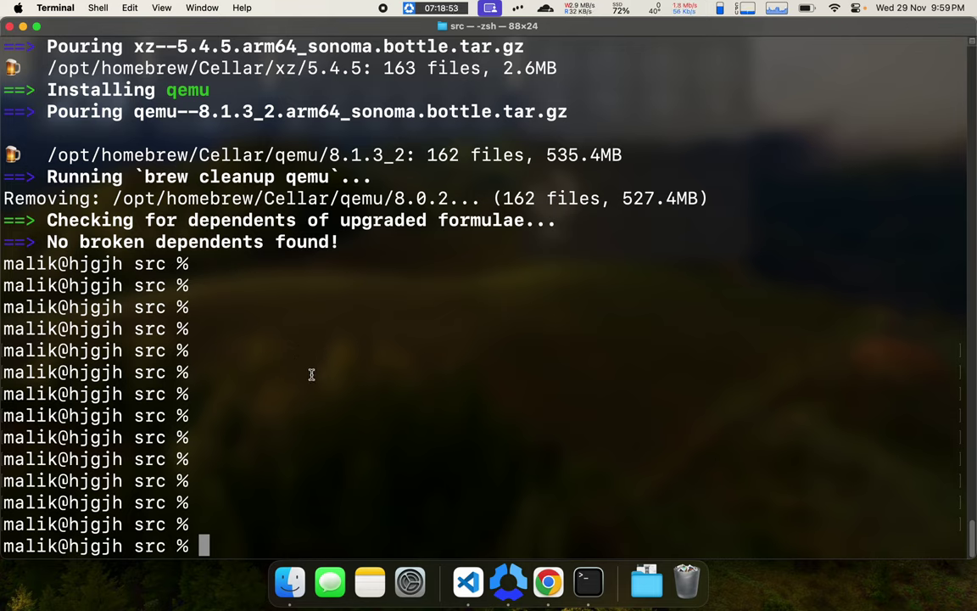
Discard the pasted brew command and run `pod install` in the src directory
{"action": "key", "text": "super+v"}
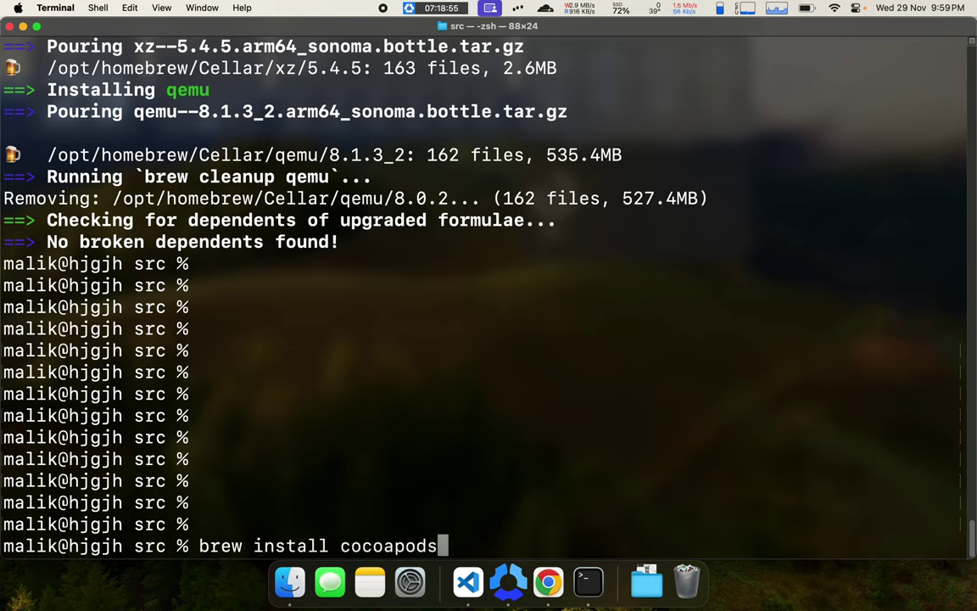
{"action": "key", "text": "ctrl+u"}
{"action": "type", "text": "pod install"}
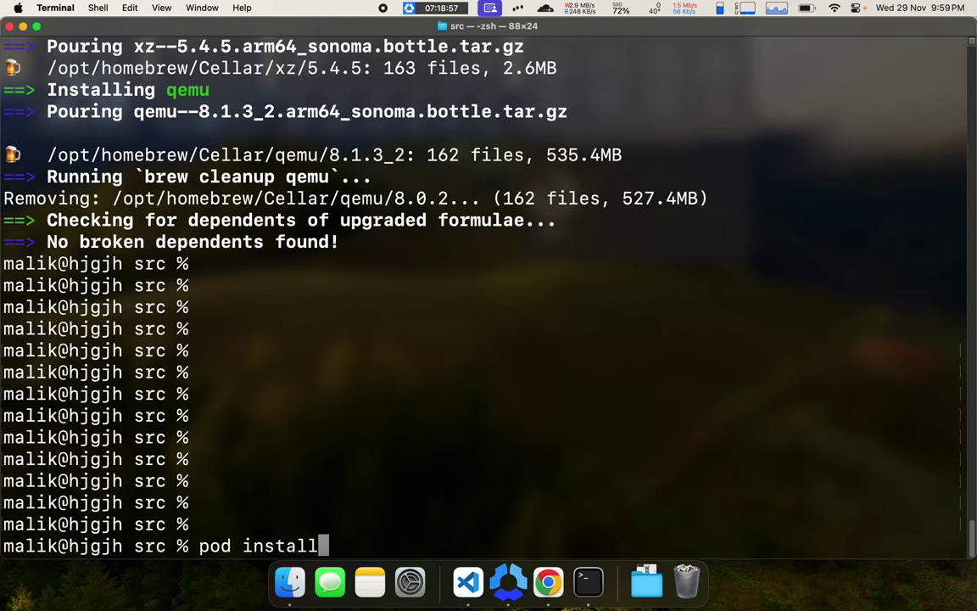
{"action": "key", "text": "Return"}
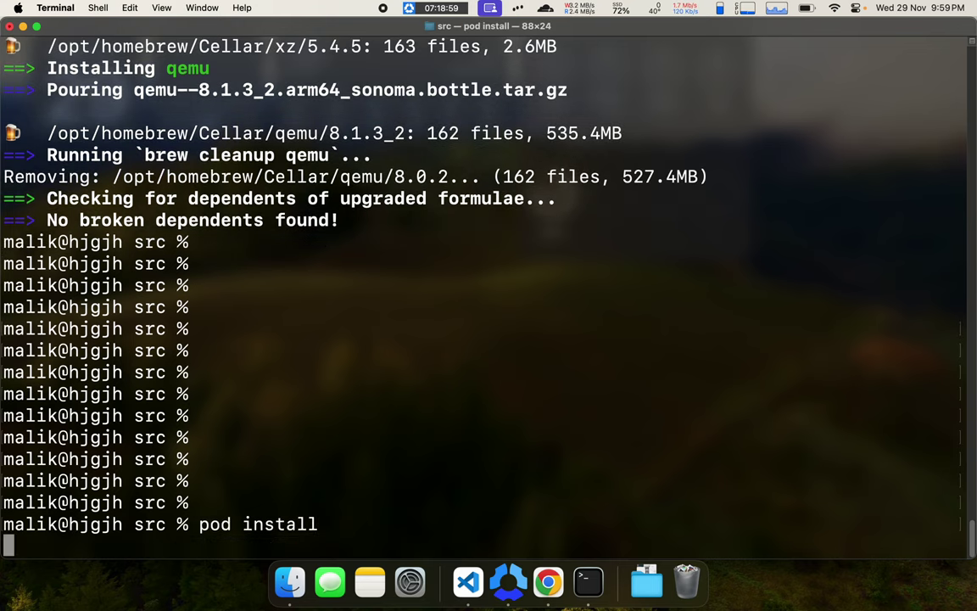
In Finder, inspect the Podfile and the Pods folder's Headers, Local Podspecs and Target Support Files, then return to Terminal to check the installation
{"action": "left_click", "coordinate": [290, 581]}
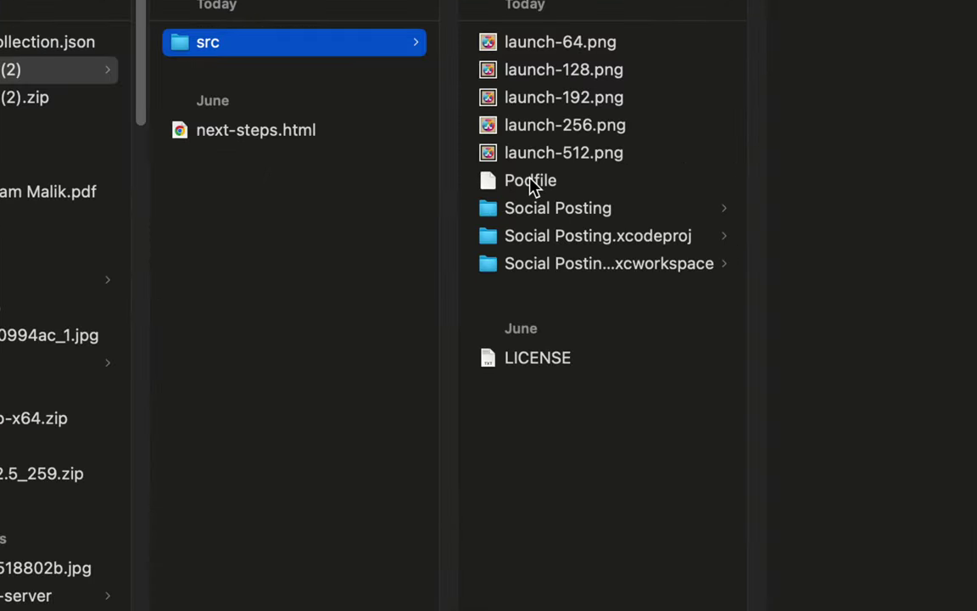
{"action": "left_click", "coordinate": [533, 182]}
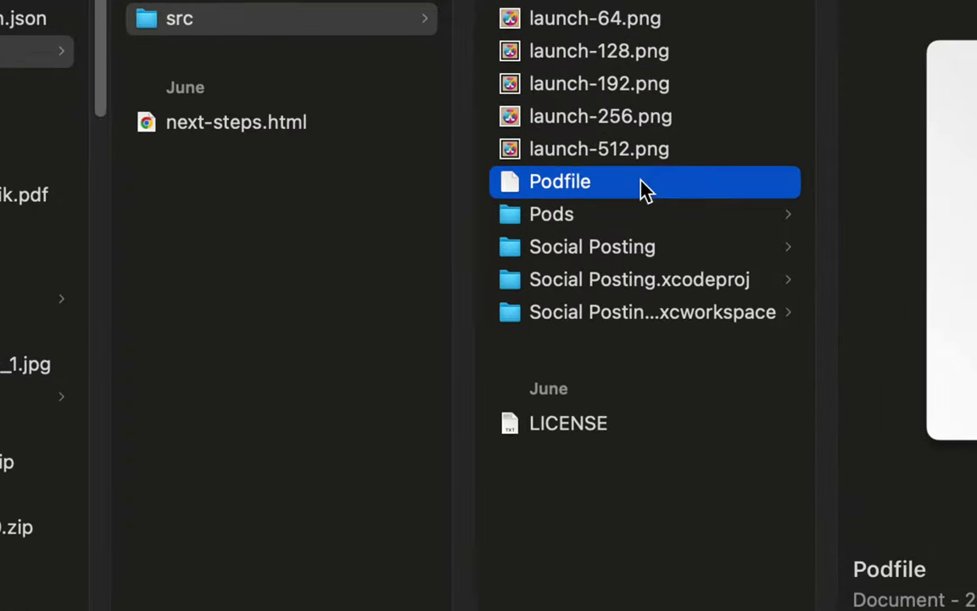
{"action": "left_click", "coordinate": [561, 219]}
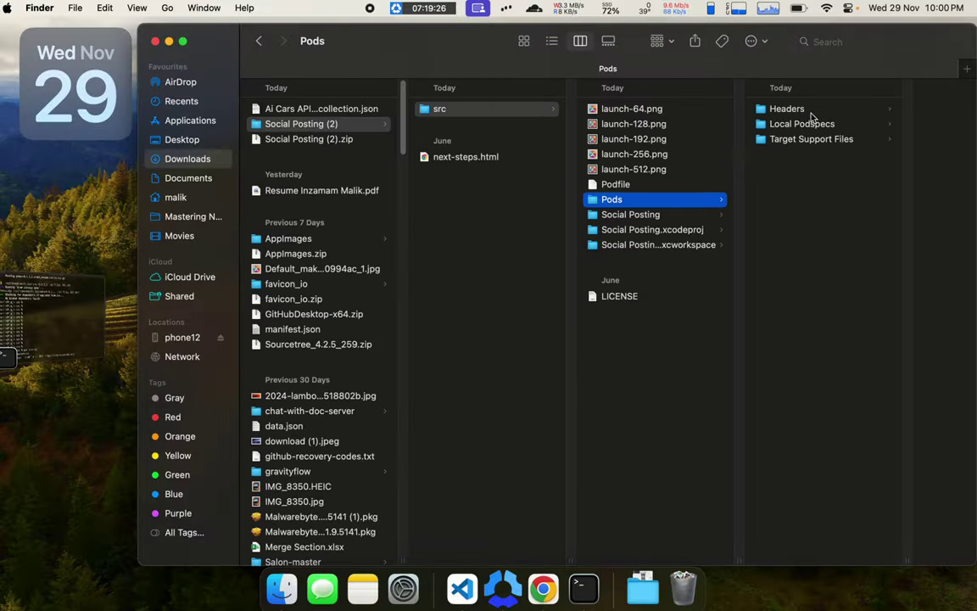
{"action": "left_click", "coordinate": [802, 111]}
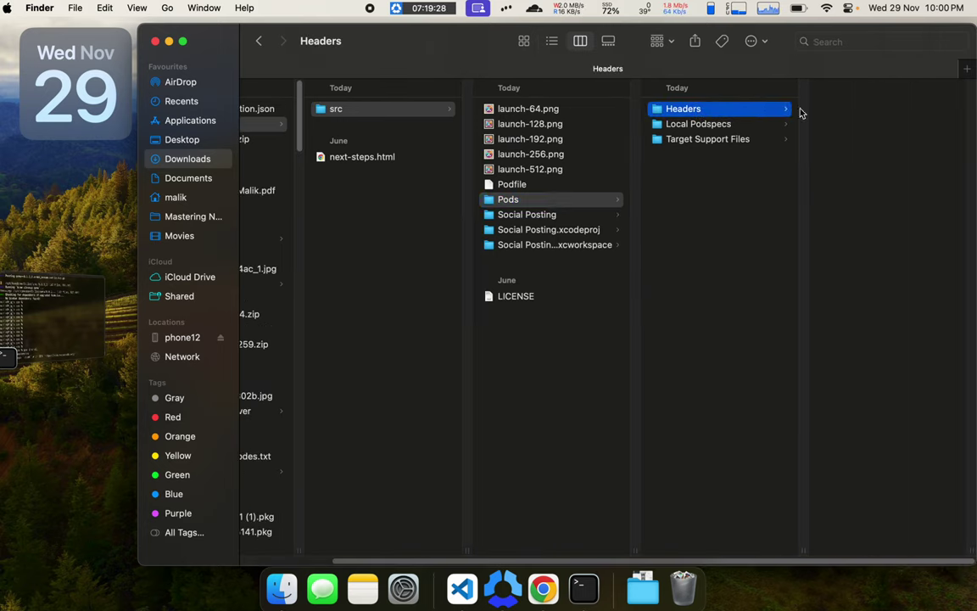
{"action": "left_click", "coordinate": [683, 124]}
{"action": "left_click", "coordinate": [715, 139]}
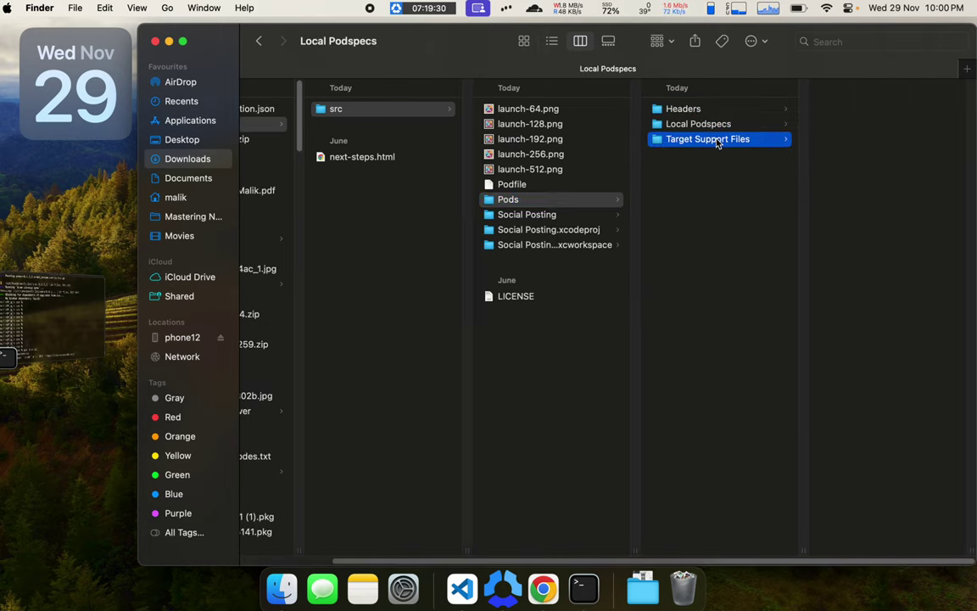
{"action": "left_click", "coordinate": [562, 199]}
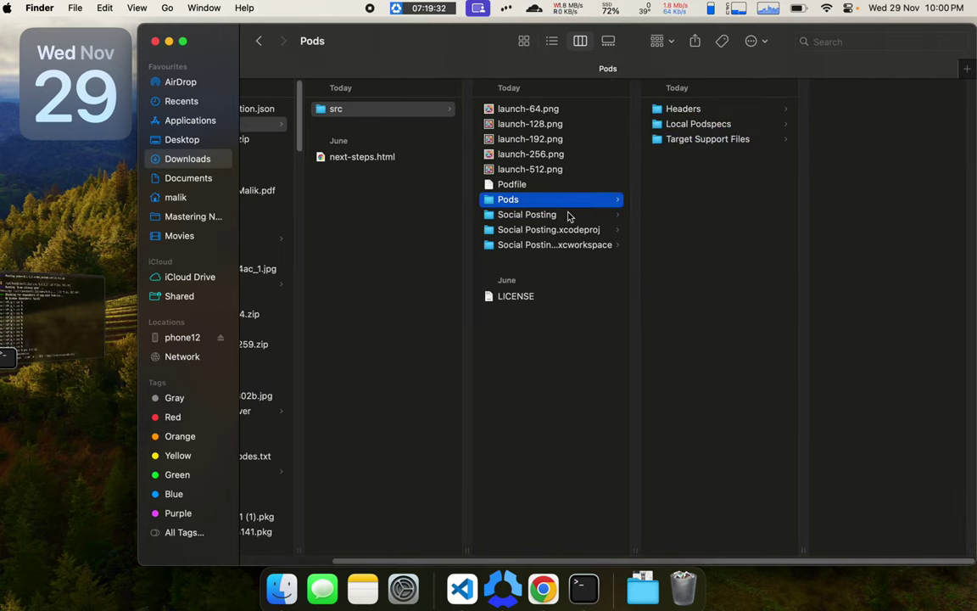
{"action": "left_click", "coordinate": [583, 587]}
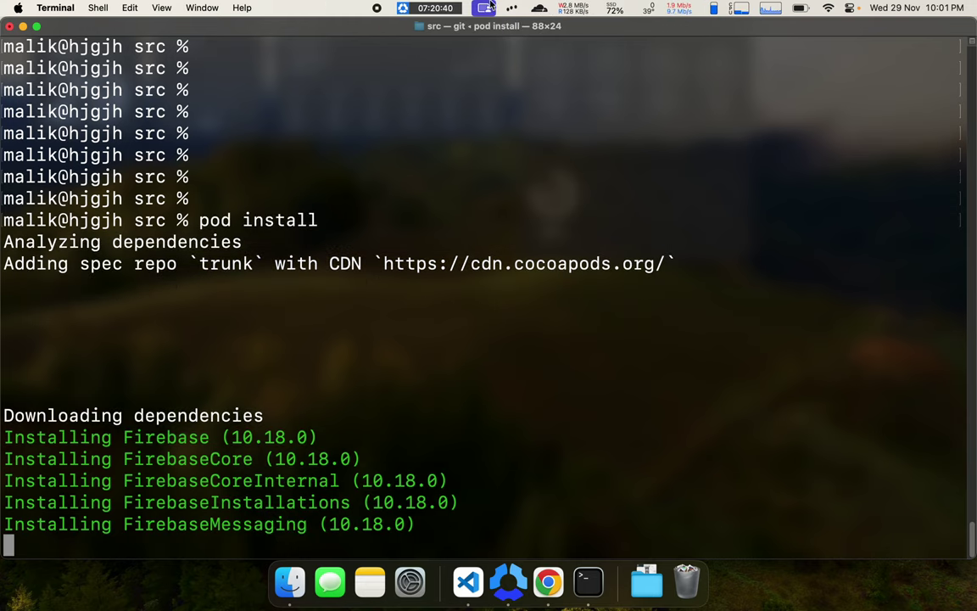
Close the Google Meet tab in Chrome, then return to Terminal and review the pod install output
{"action": "key", "text": "ctrl+Right"}
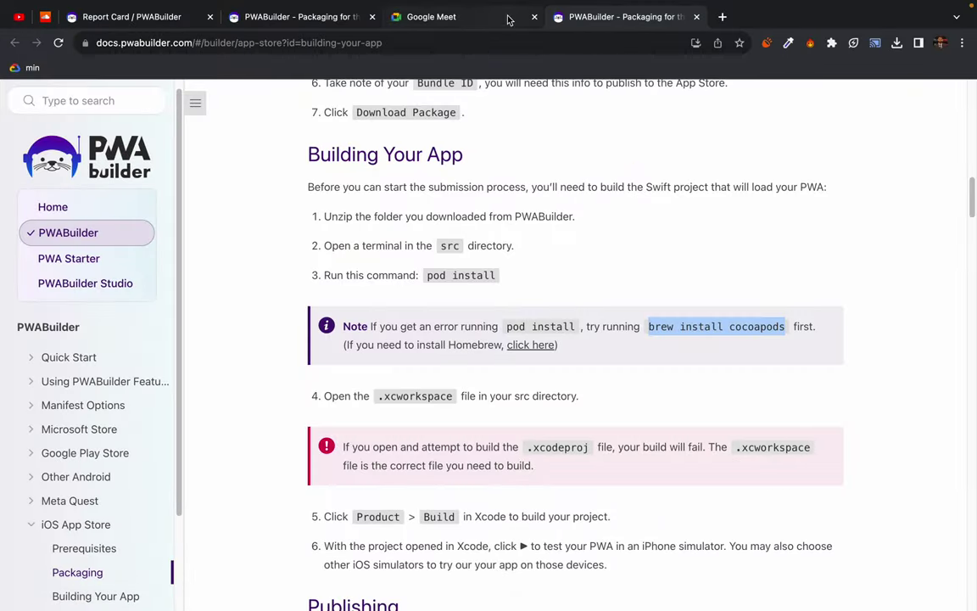
{"action": "middle_click", "coordinate": [458, 17]}
{"action": "key", "text": "ctrl+Left"}
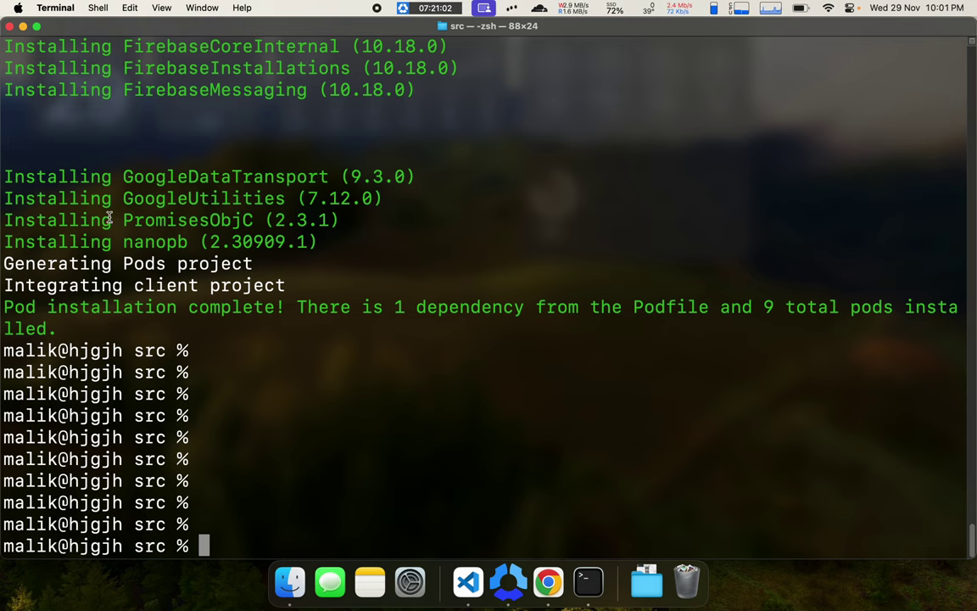
{"action": "left_click_drag", "start_coordinate": [111, 220], "coordinate": [284, 343]}
{"action": "left_click", "coordinate": [284, 343]}
In Chrome, review the "Building Your App" steps in the PWABuilder App Store documentation
{"action": "key", "text": "super+Tab"}
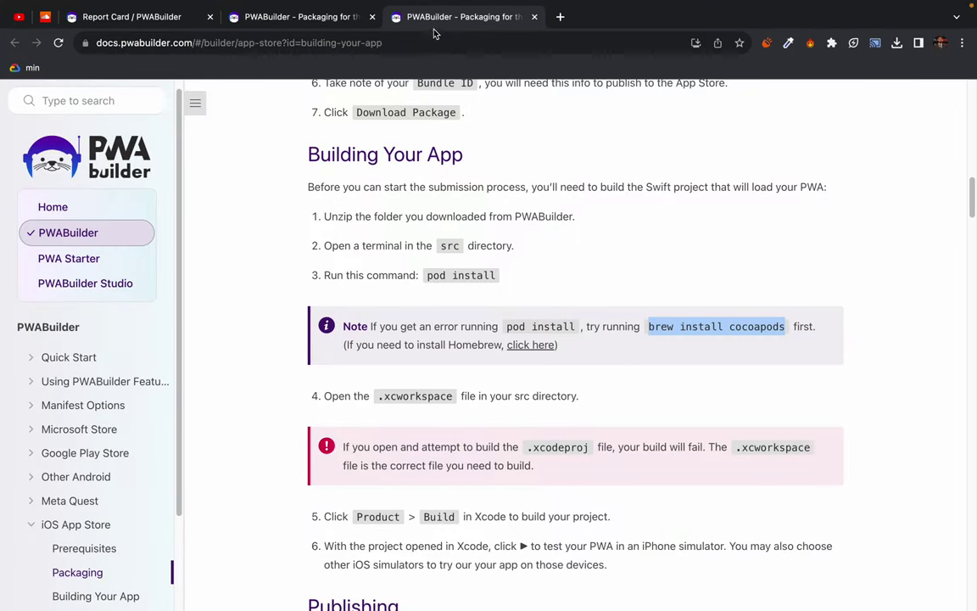
{"action": "left_click", "coordinate": [280, 16]}
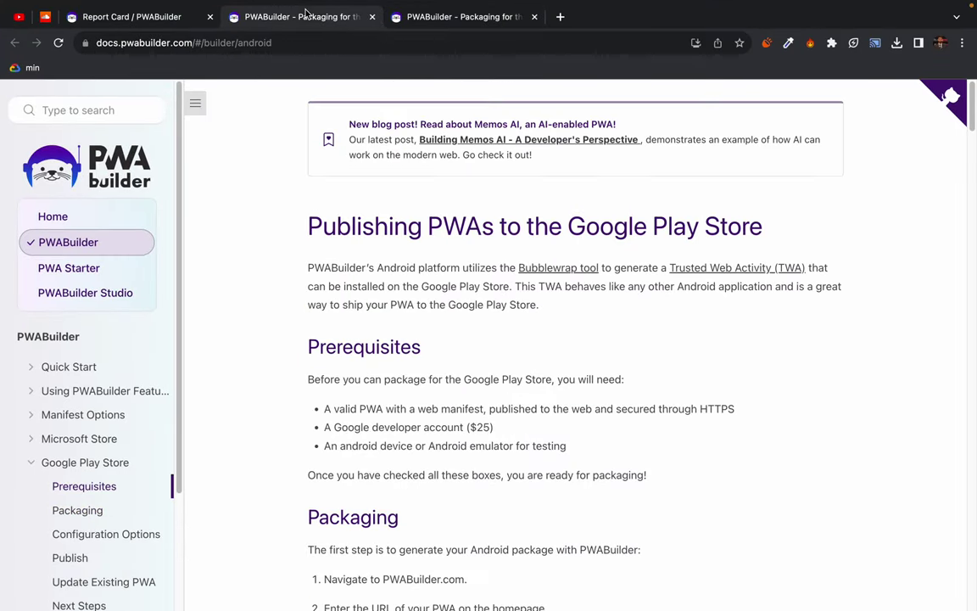
{"action": "left_click", "coordinate": [452, 26]}
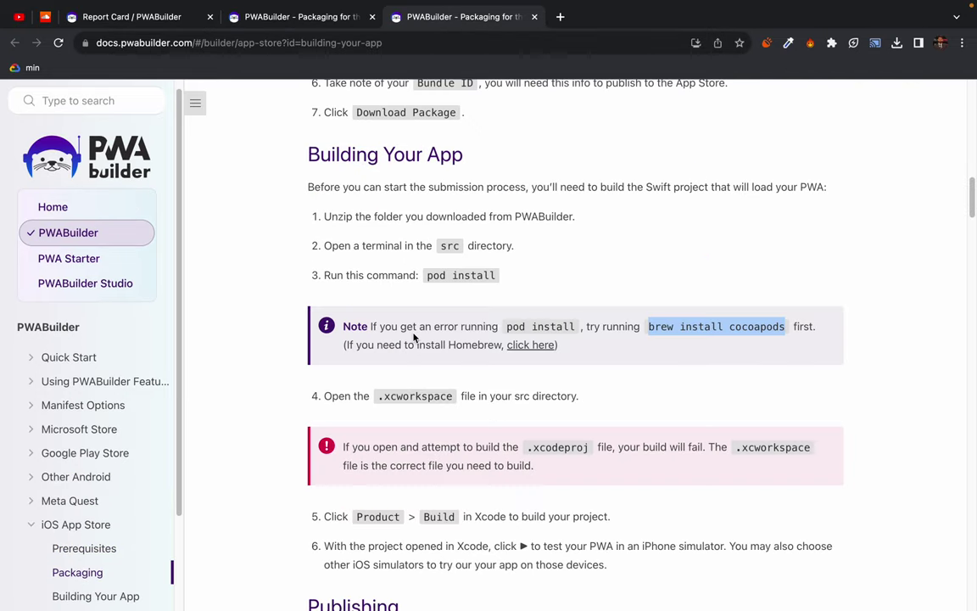
{"action": "scroll", "coordinate": [414, 337], "scroll_direction": "down", "scroll_amount": 5}
{"action": "scroll", "coordinate": [413, 338], "scroll_direction": "up", "scroll_amount": 3}
{"action": "scroll", "coordinate": [414, 333], "scroll_direction": "up", "scroll_amount": 1}
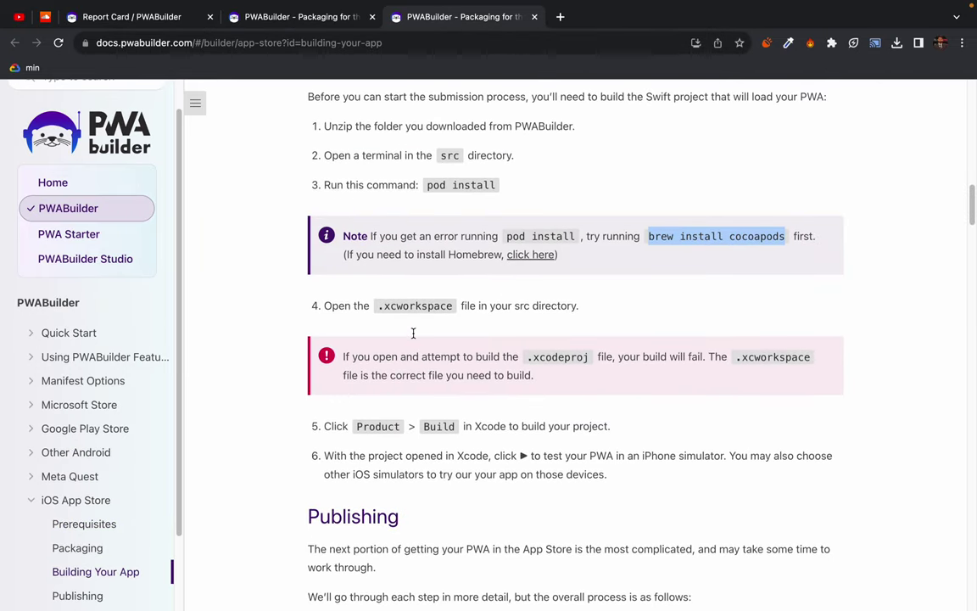
Check the pod install output in Terminal, then return to the src folder in Finder
{"action": "key", "text": "super+Tab"}
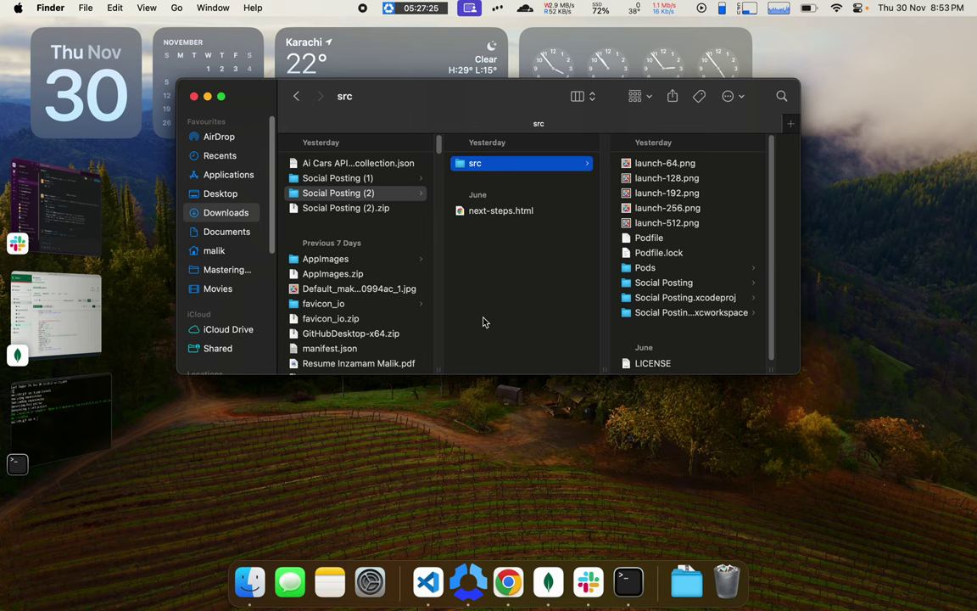
{"action": "left_click", "coordinate": [55, 414]}
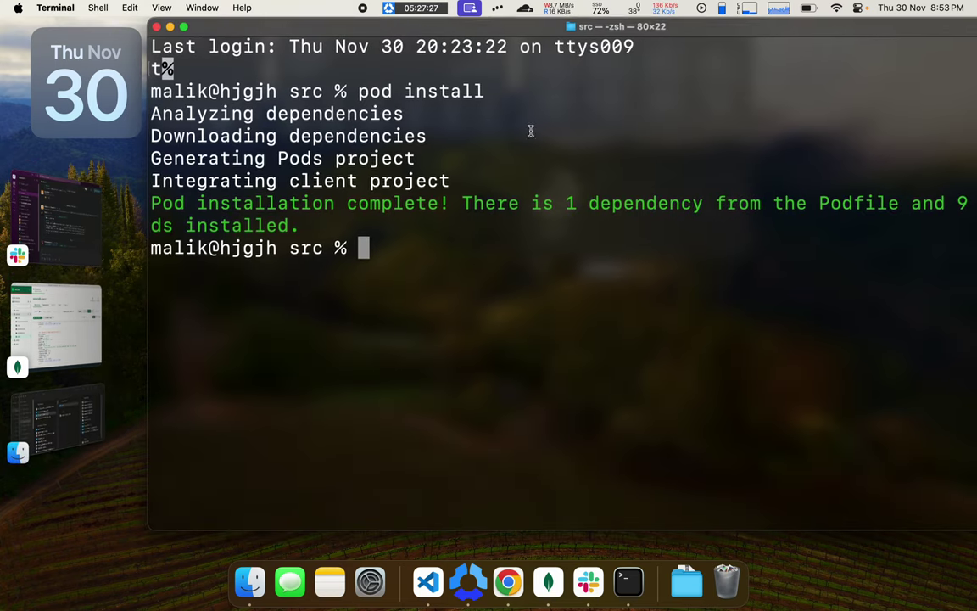
{"action": "left_click", "coordinate": [42, 398]}
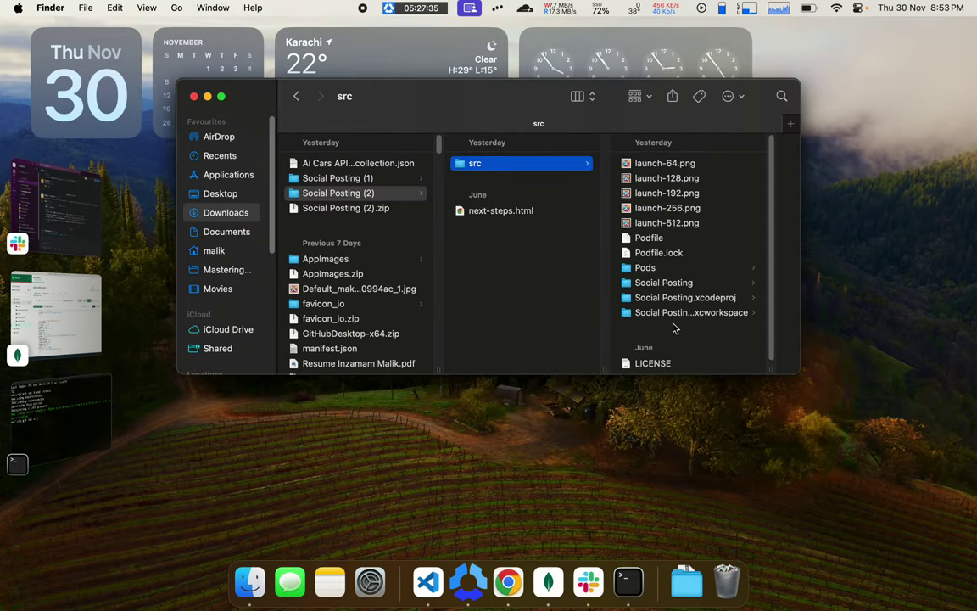
Inspect the Pods folder, the Podfile and Podfile.lock in the src folder
{"action": "scroll", "coordinate": [674, 328], "scroll_direction": "down", "scroll_amount": 1}
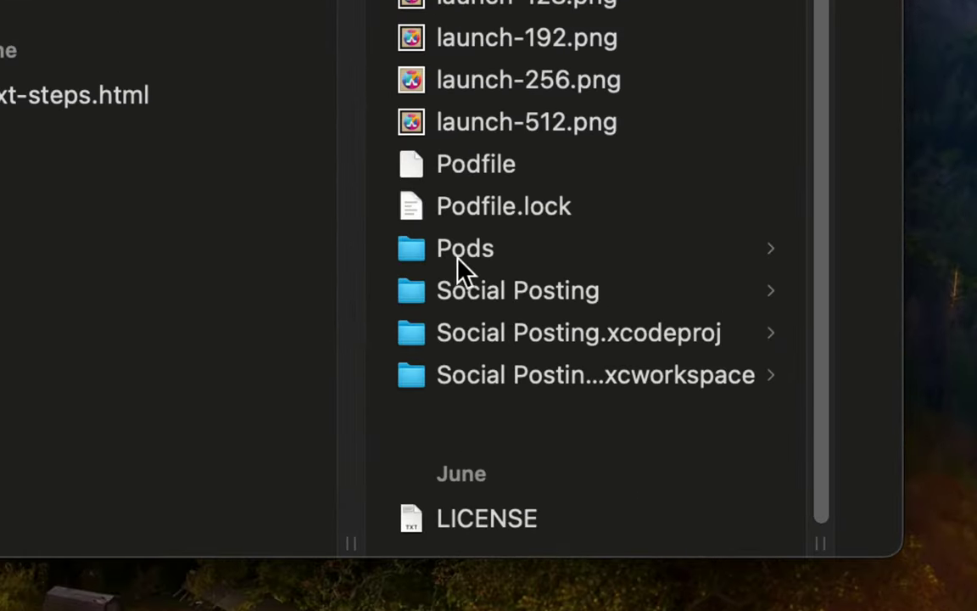
{"action": "left_click", "coordinate": [457, 254]}
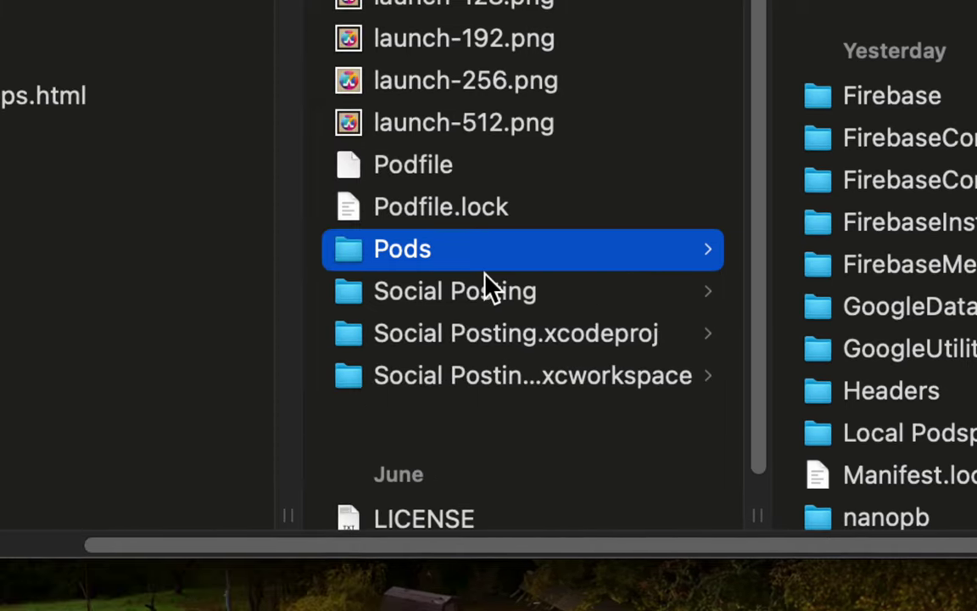
{"action": "left_click", "coordinate": [405, 165]}
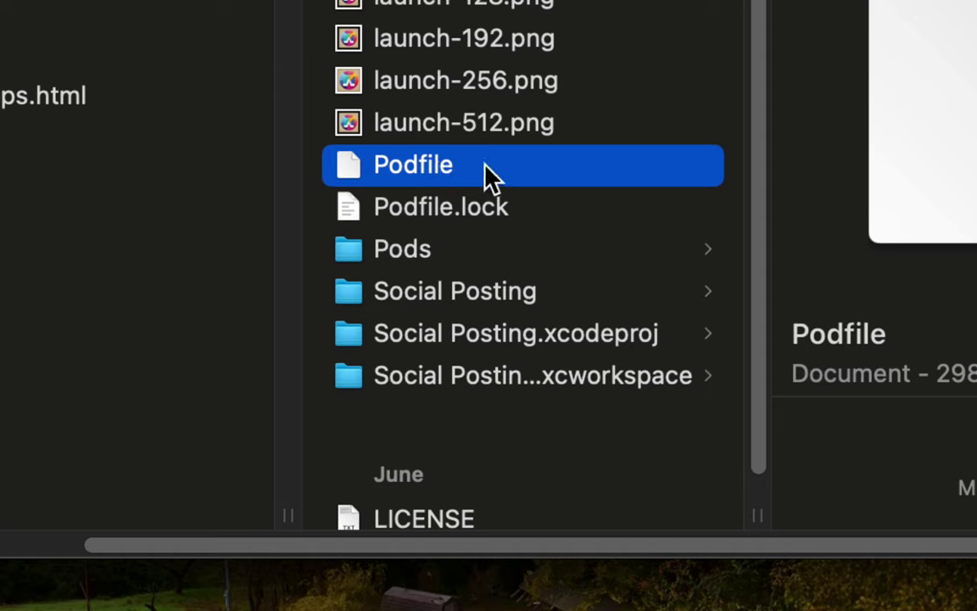
{"action": "left_click", "coordinate": [426, 207]}
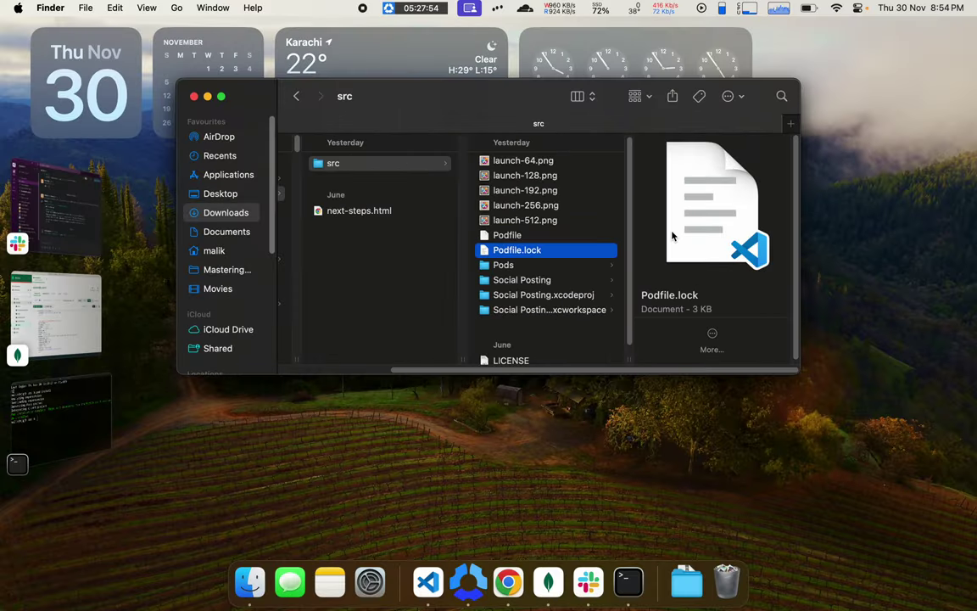
In Chrome, set the cast source to the screen and stop casting to Lab-1-A and Lab-1-B
{"action": "key", "text": "ctrl+Right"}
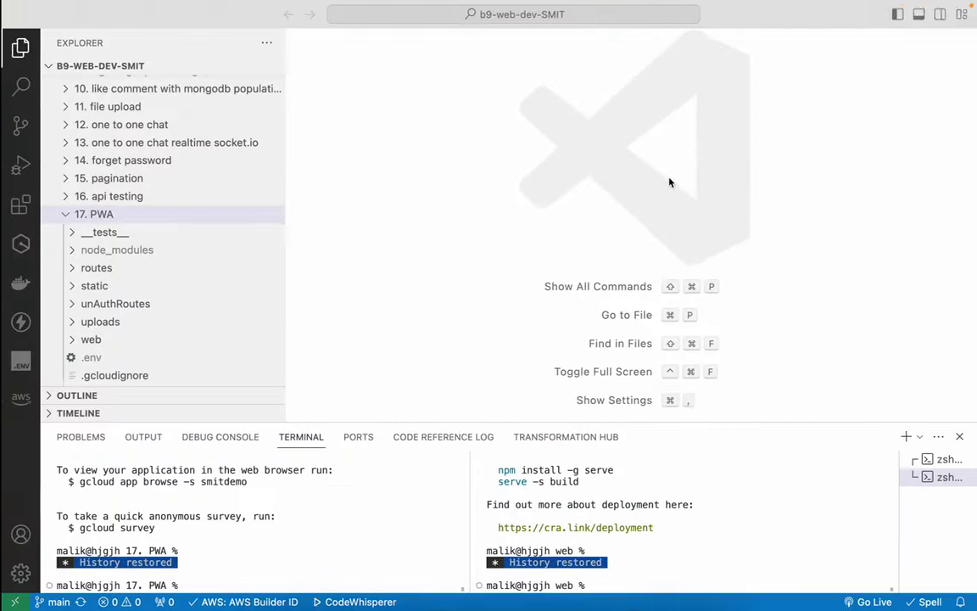
{"action": "key", "text": "ctrl+Right"}
{"action": "left_click", "coordinate": [897, 42]}
{"action": "left_click", "coordinate": [733, 219]}
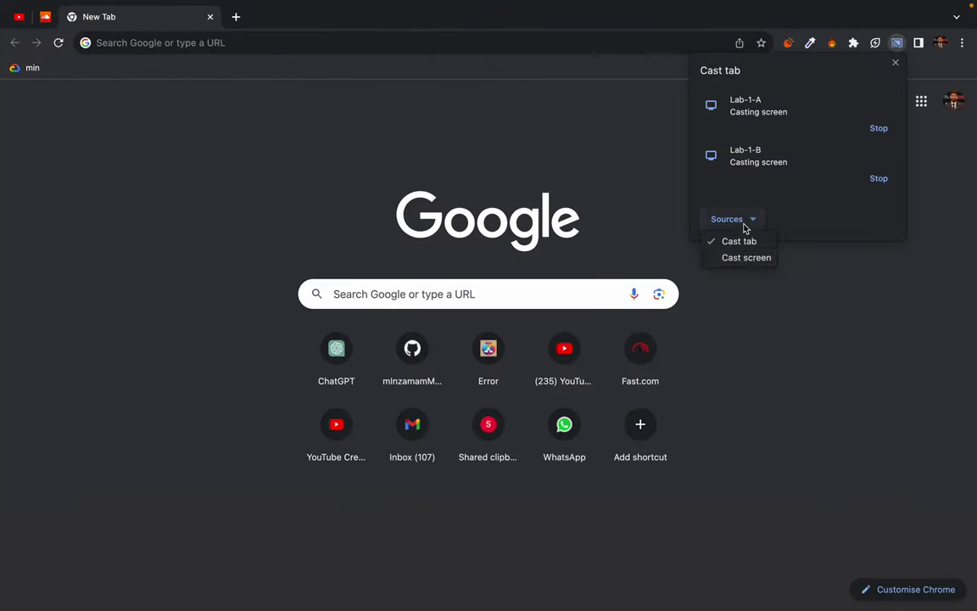
{"action": "left_click", "coordinate": [746, 258]}
{"action": "left_click", "coordinate": [878, 128]}
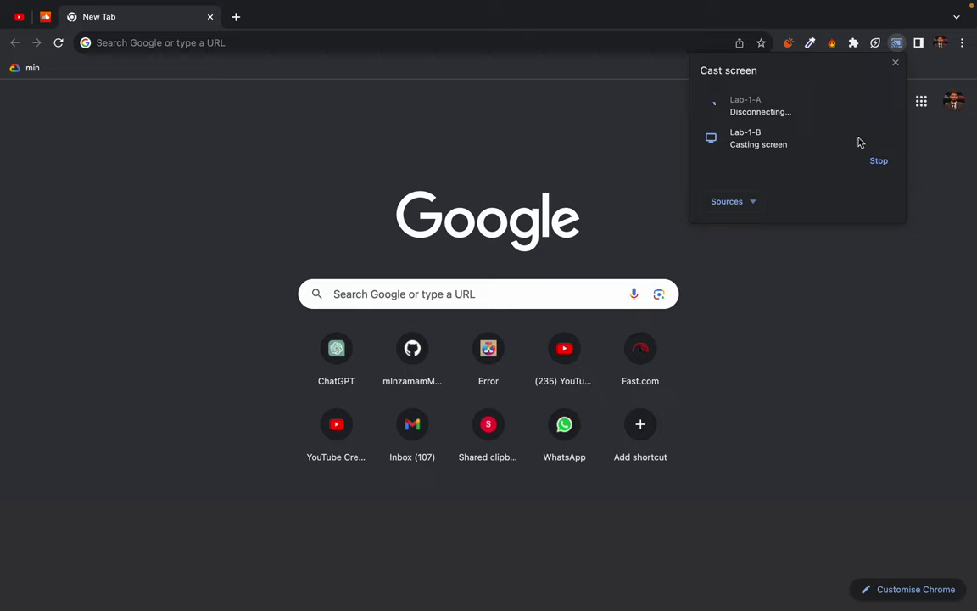
{"action": "left_click", "coordinate": [879, 160]}
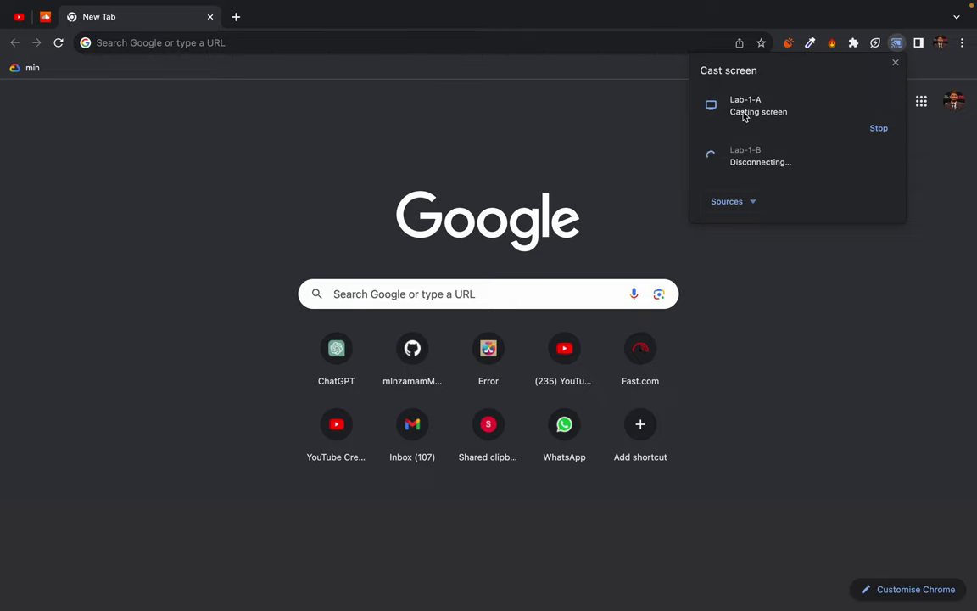
{"action": "key", "text": "ctrl+Left"}
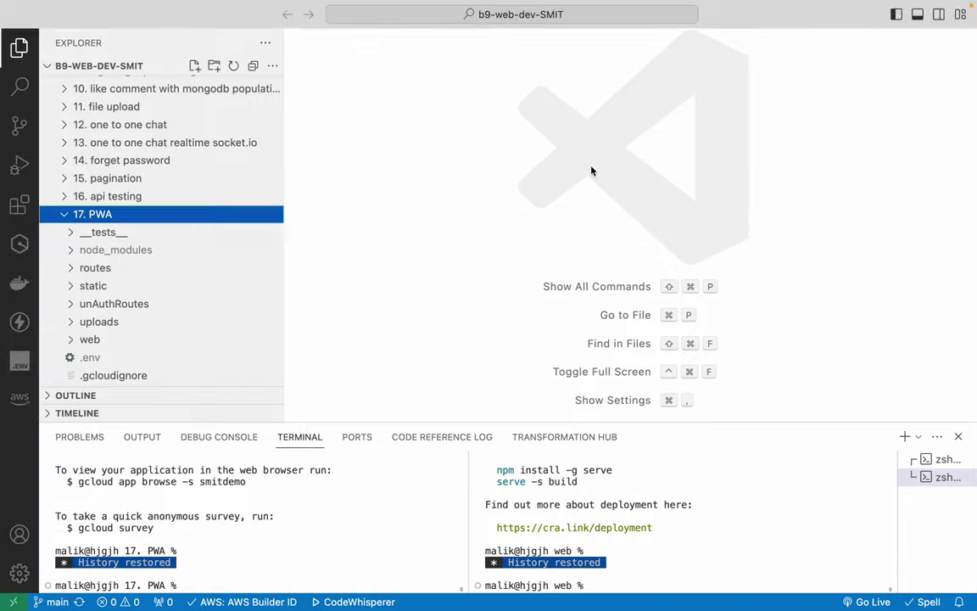
Restart screen casting from Chrome to Lab-1-A and Lab-1-B, then return to Finder
{"action": "key", "text": "ctrl+Right"}
{"action": "left_click", "coordinate": [896, 43]}
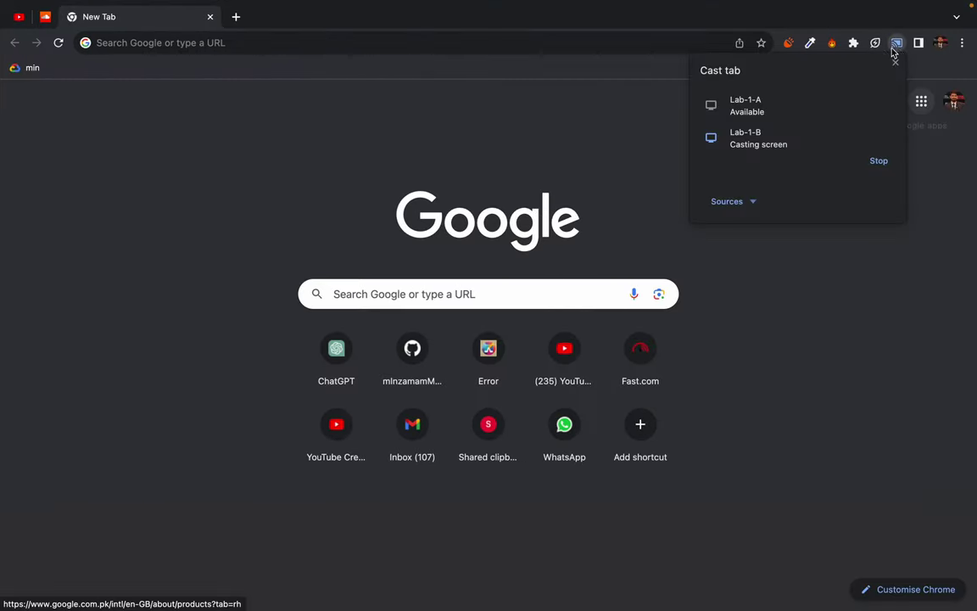
{"action": "left_click", "coordinate": [749, 210]}
{"action": "left_click", "coordinate": [746, 240]}
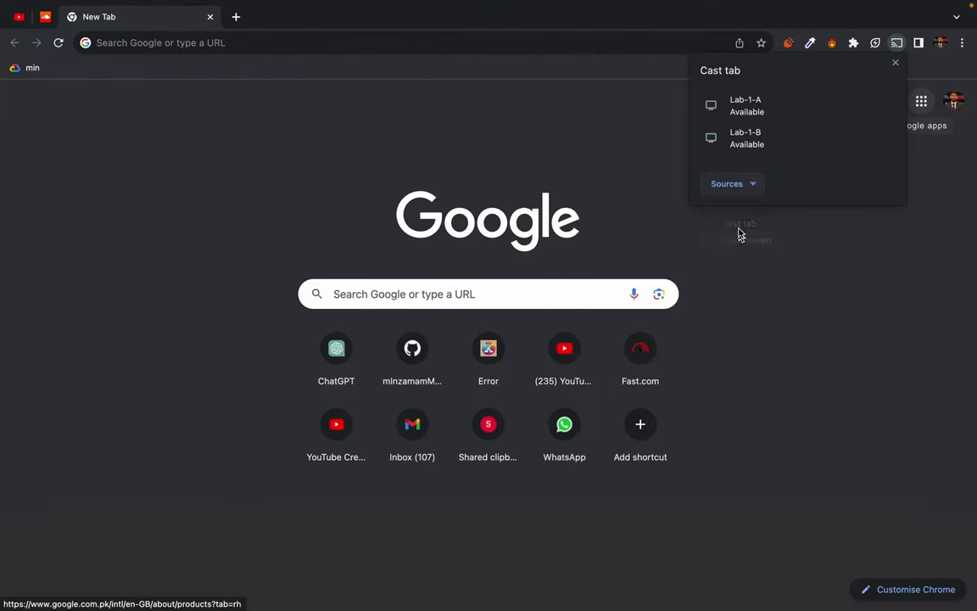
{"action": "left_click", "coordinate": [744, 140]}
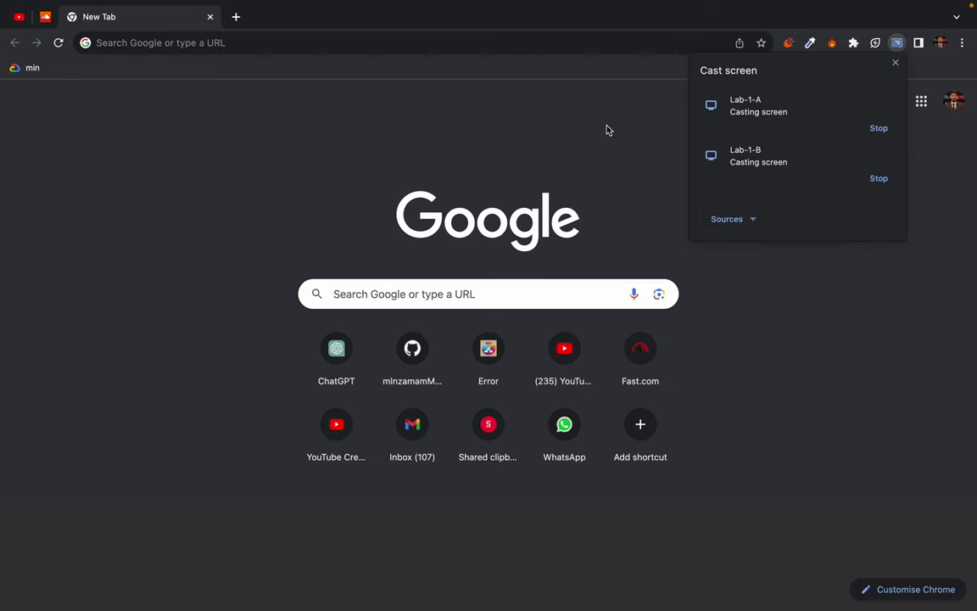
{"action": "key", "text": "ctrl+Left"}
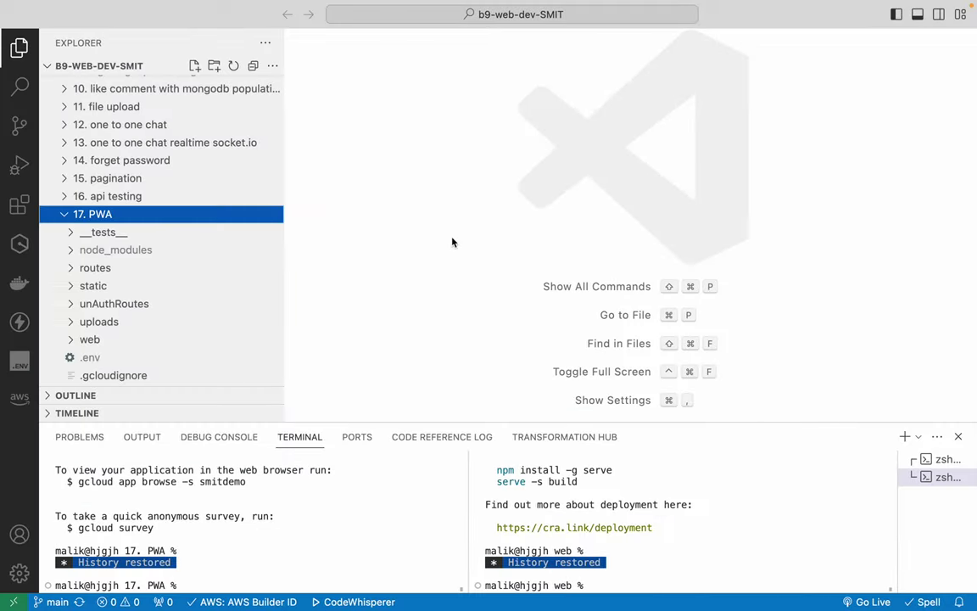
{"action": "key", "text": "ctrl+Left"}
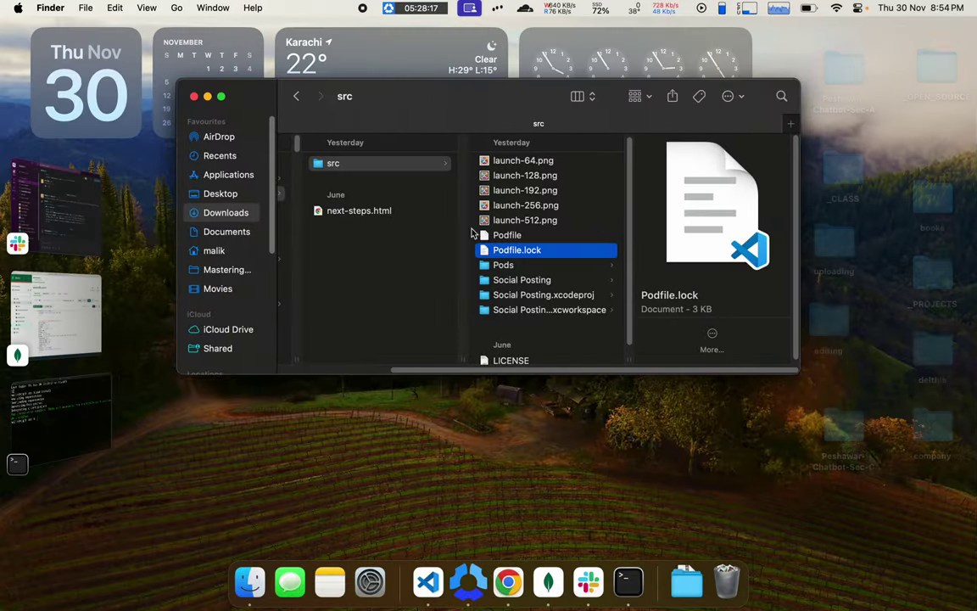
Run `pod install` again in Terminal's src directory, view its output in the enlarged window and restore the window size
{"action": "left_click", "coordinate": [51, 411]}
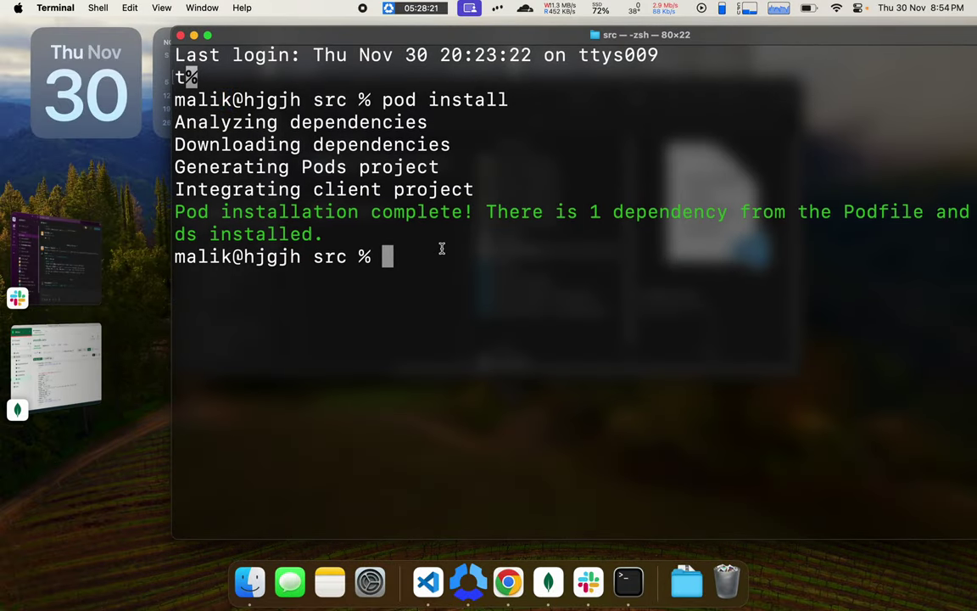
{"action": "key", "text": "Up"}
{"action": "key", "text": "Return"}
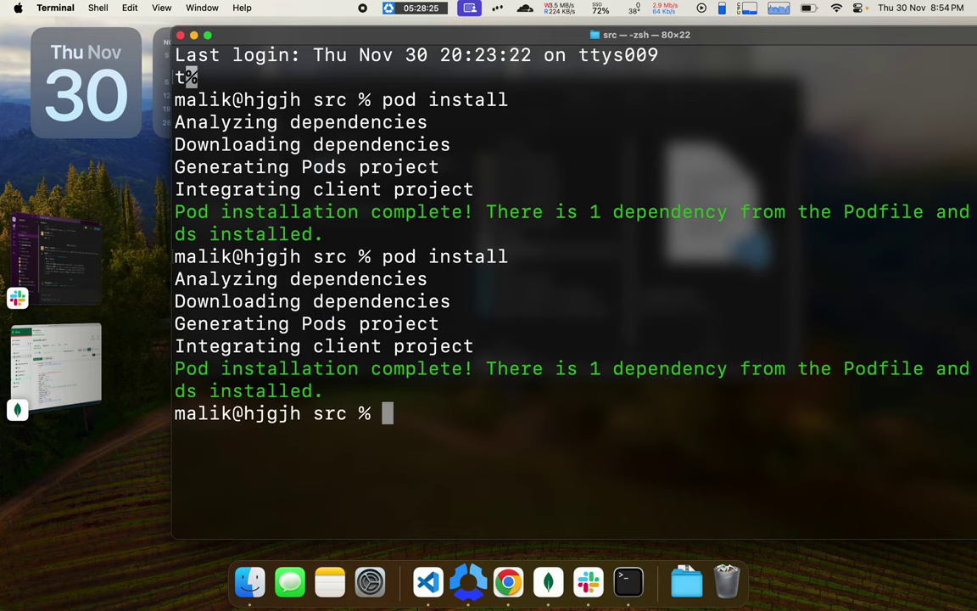
{"action": "double_click", "coordinate": [272, 41]}
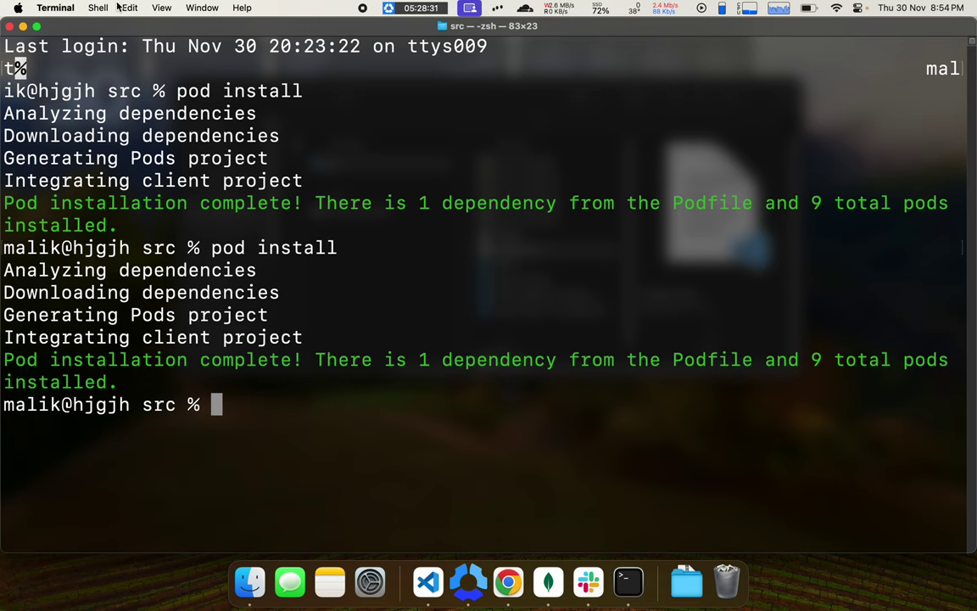
{"action": "double_click", "coordinate": [88, 24]}
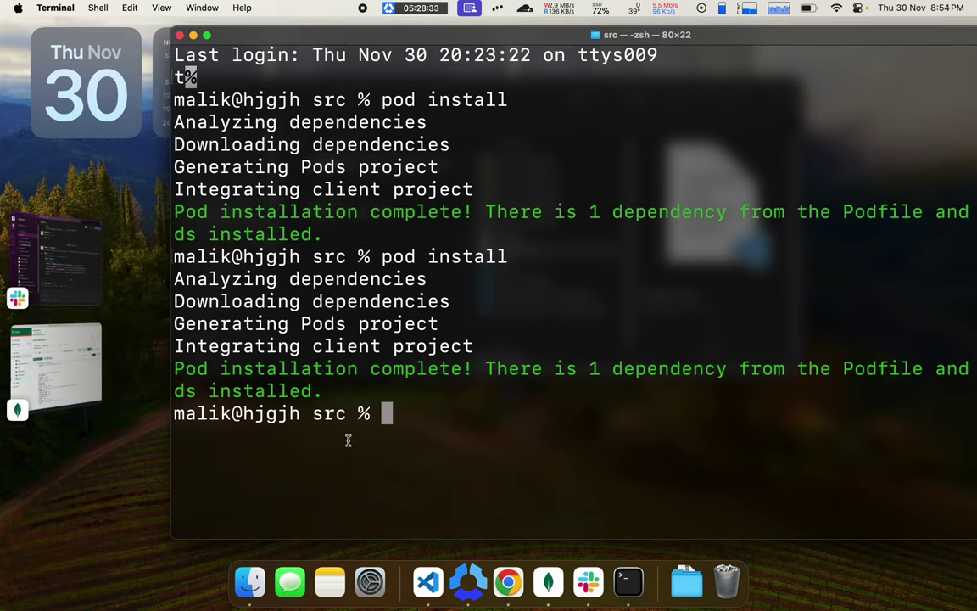
Open next-steps.html from Finder and read the build instructions about opening the .xcworkspace file, highlighting that file type
{"action": "left_click", "coordinate": [250, 582]}
{"action": "double_click", "coordinate": [359, 211]}
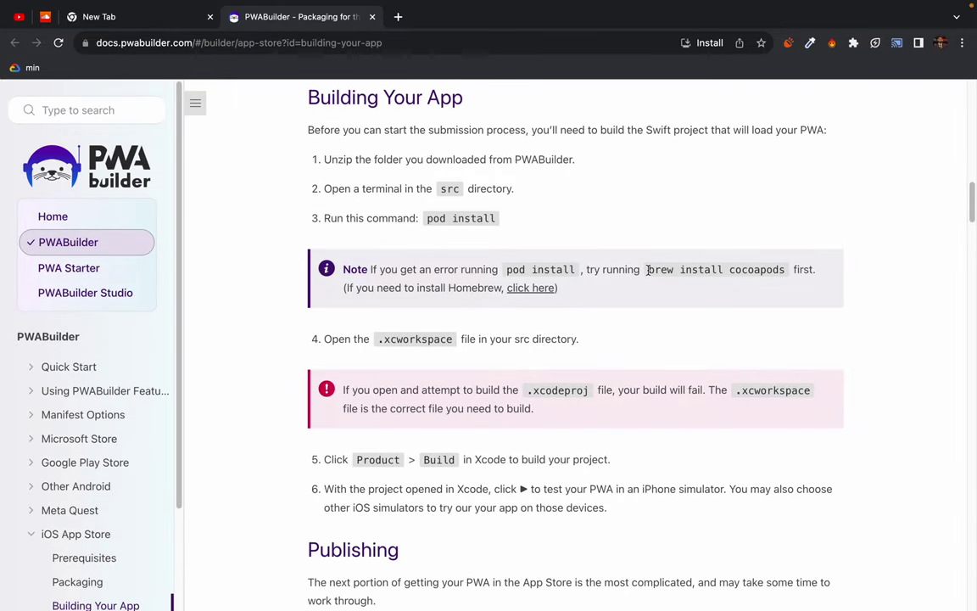
{"action": "scroll", "coordinate": [399, 323], "scroll_direction": "down", "scroll_amount": 1}
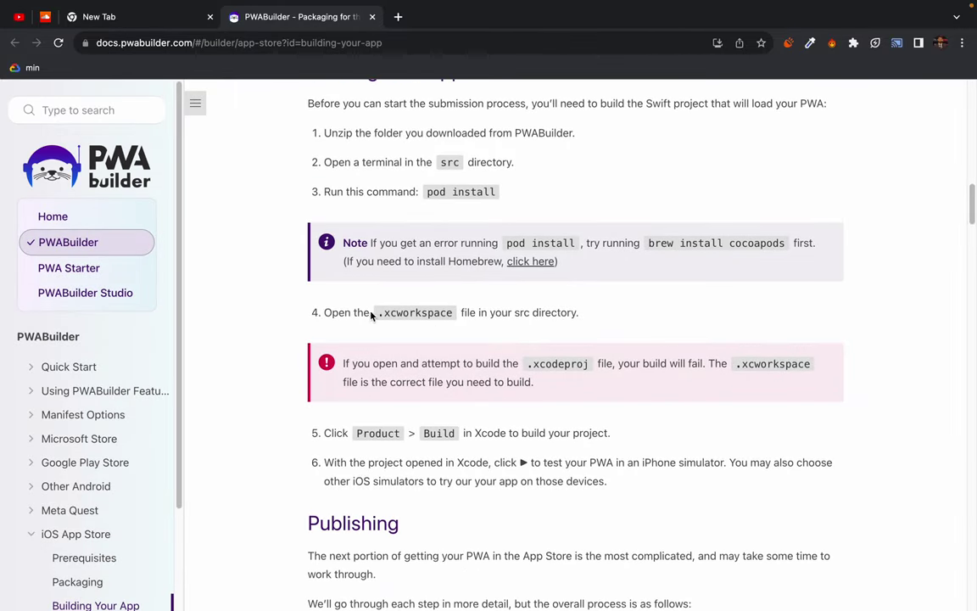
{"action": "left_click_drag", "start_coordinate": [375, 313], "coordinate": [442, 314]}
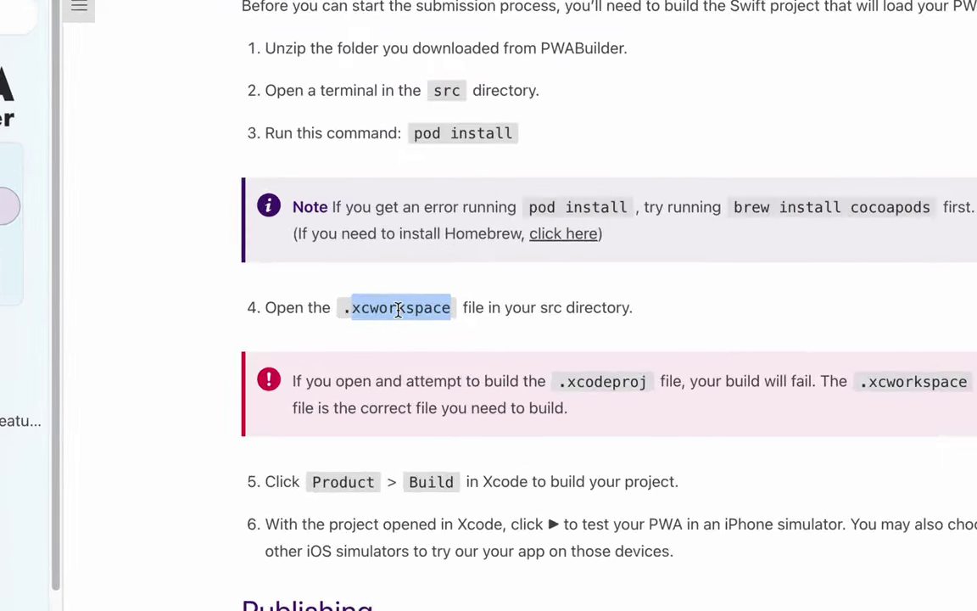
{"action": "scroll", "coordinate": [542, 339], "scroll_direction": "down", "scroll_amount": 3}
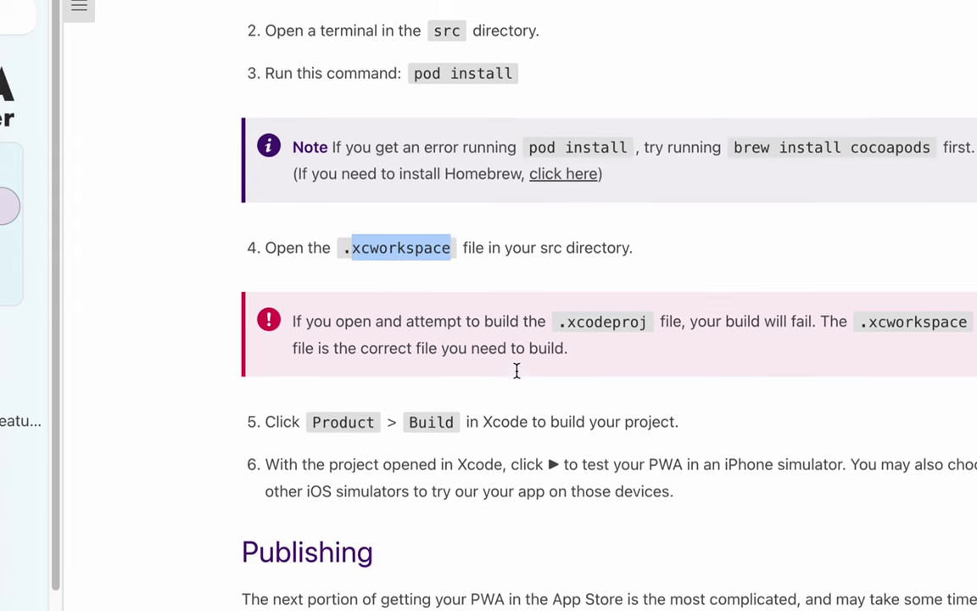
{"action": "scroll", "coordinate": [516, 371], "scroll_direction": "up", "scroll_amount": 1}
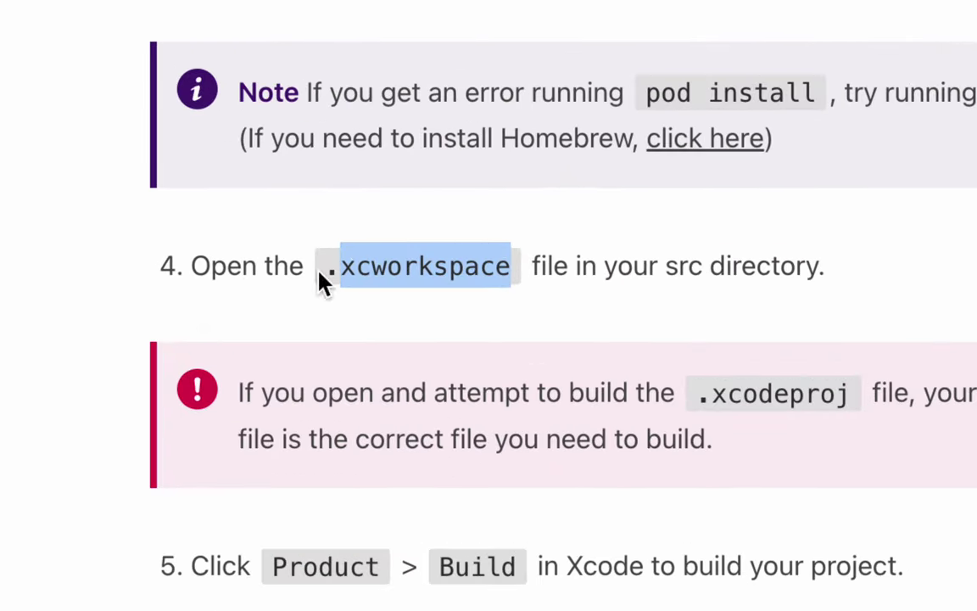
{"action": "left_click_drag", "start_coordinate": [376, 266], "coordinate": [456, 268]}
Return to Finder, open the src folder of Social Posting (2) and look through its files for the .xcworkspace file
{"action": "key", "text": "ctrl+Left"}
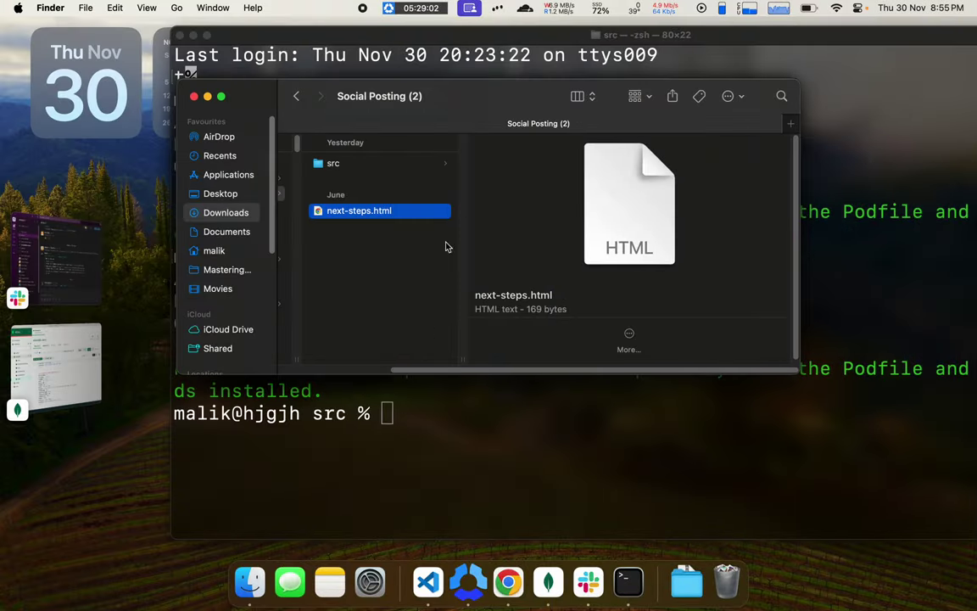
{"action": "left_click", "coordinate": [364, 164]}
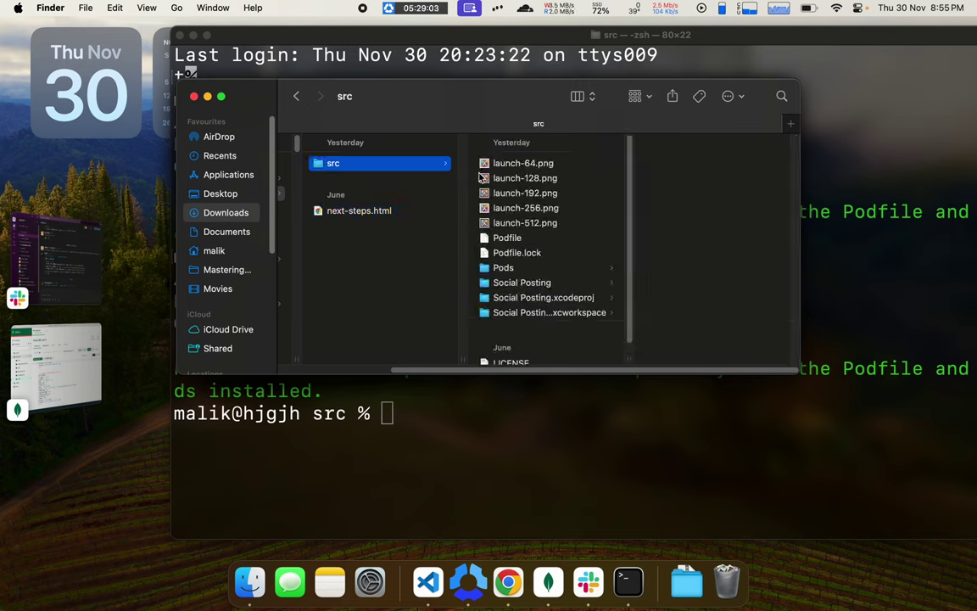
{"action": "scroll", "coordinate": [527, 298], "scroll_direction": "up", "scroll_amount": 1}
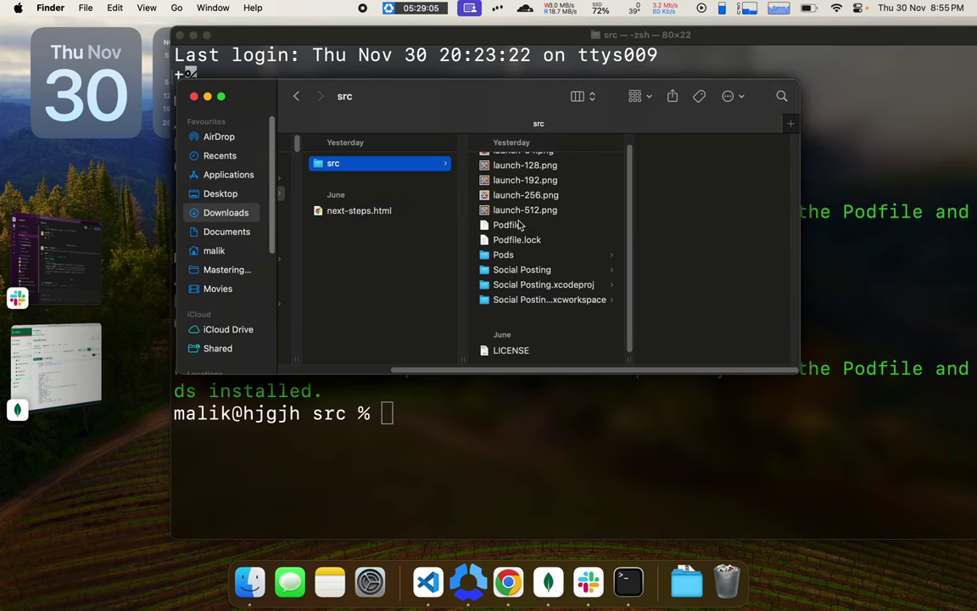
{"action": "scroll", "coordinate": [526, 304], "scroll_direction": "up", "scroll_amount": 1}
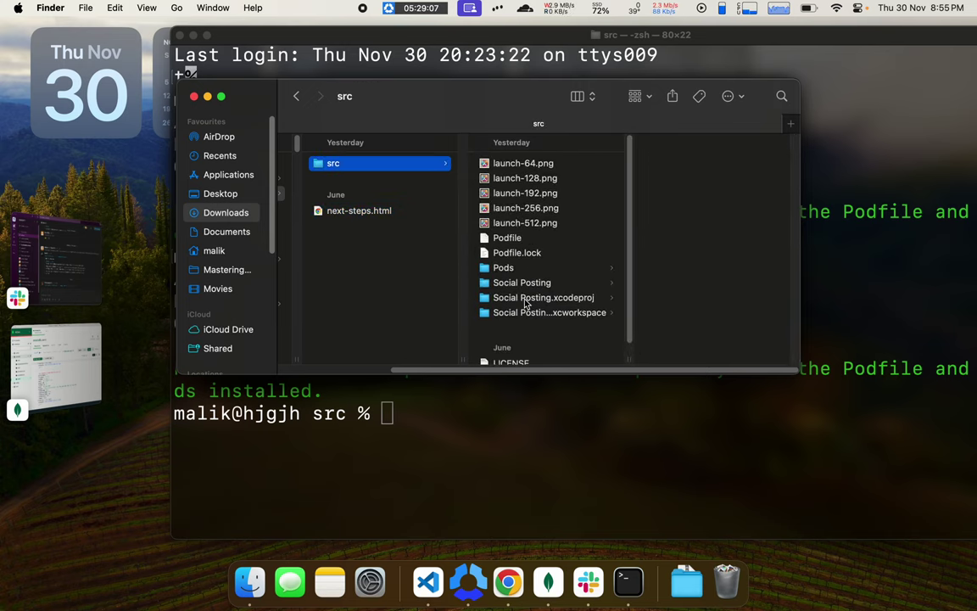
{"action": "scroll", "coordinate": [525, 303], "scroll_direction": "down", "scroll_amount": 2}
{"action": "scroll", "coordinate": [525, 304], "scroll_direction": "up", "scroll_amount": 2}
{"action": "scroll", "coordinate": [525, 303], "scroll_direction": "down", "scroll_amount": 1}
{"action": "scroll", "coordinate": [525, 304], "scroll_direction": "up", "scroll_amount": 1}
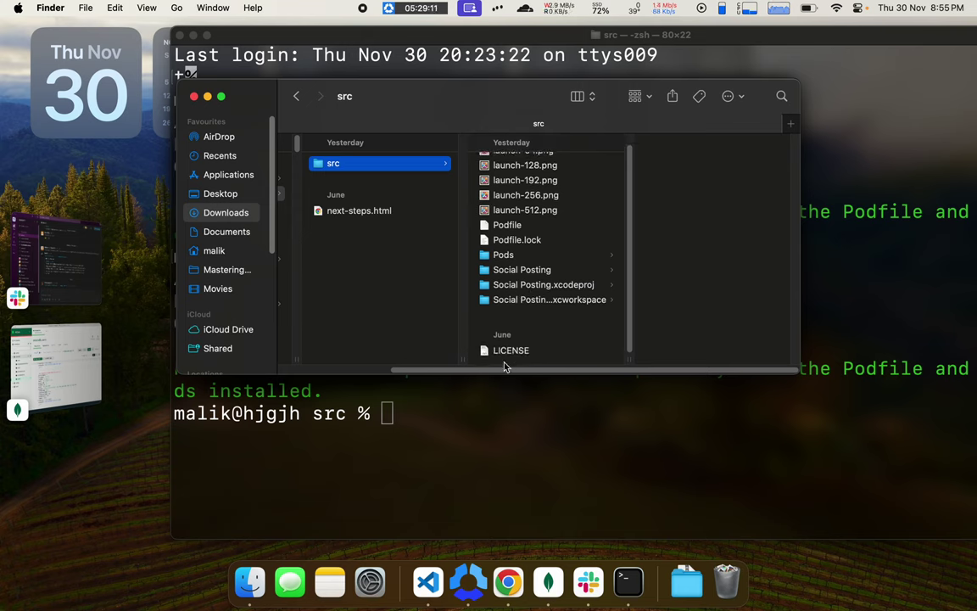
Make the Finder window taller and show hidden files in the src folder
{"action": "left_click_drag", "start_coordinate": [501, 375], "coordinate": [501, 477]}
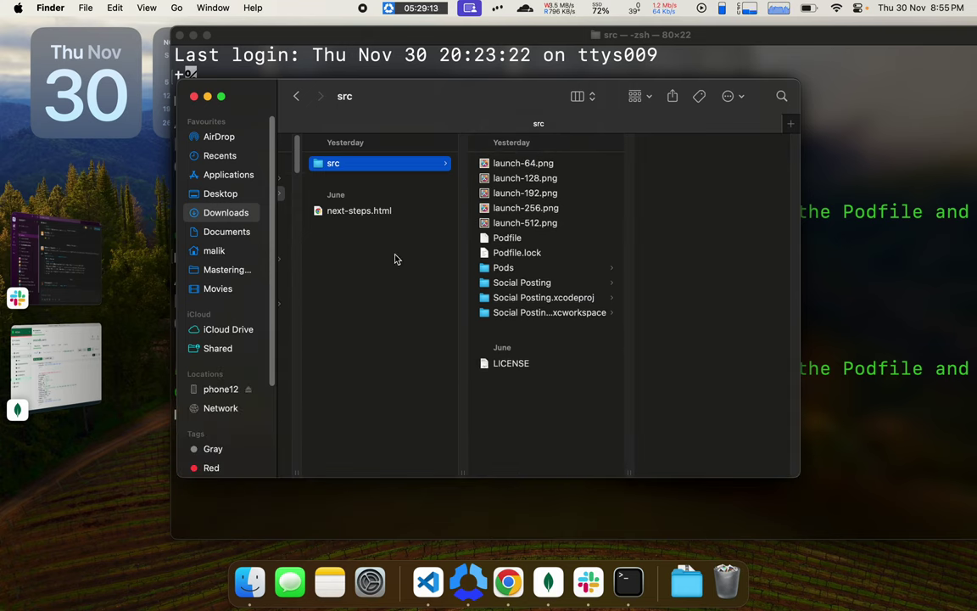
{"action": "key", "text": "super+shift+period"}
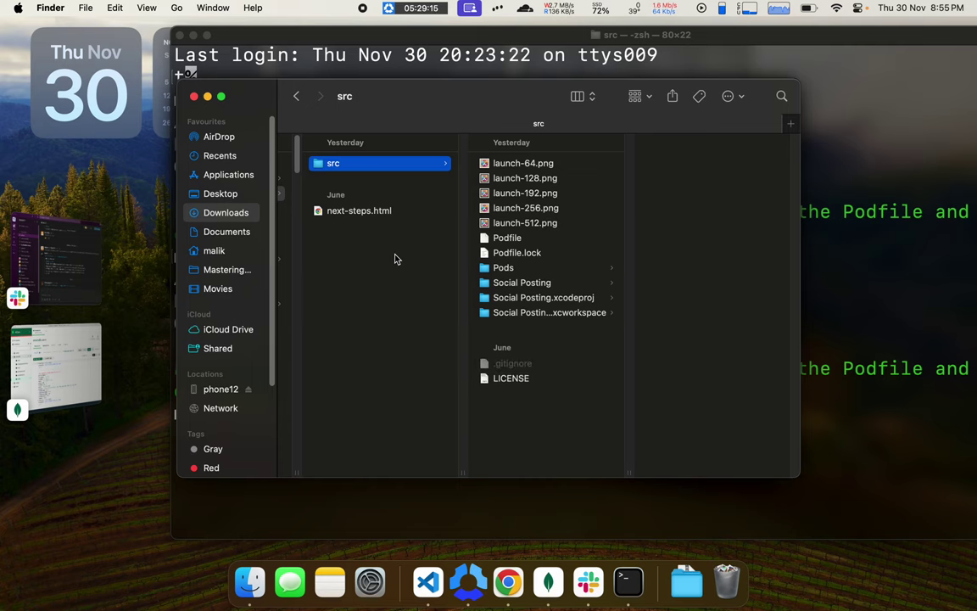
{"action": "scroll", "coordinate": [338, 222], "scroll_direction": "left", "scroll_amount": 5}
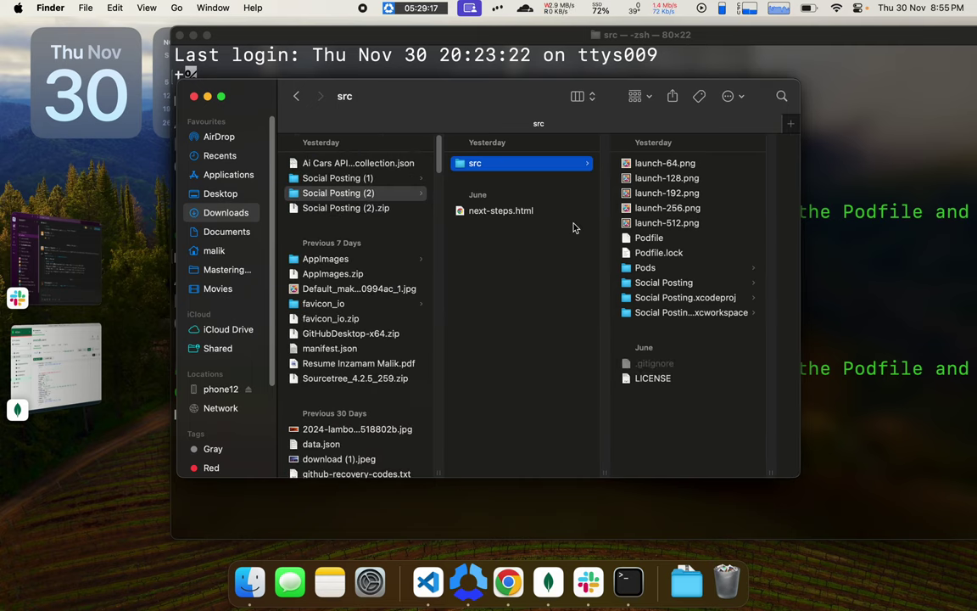
Examine the contents of the Social Posting and Social Posting.xcodeproj folders inside src
{"action": "left_click", "coordinate": [661, 283]}
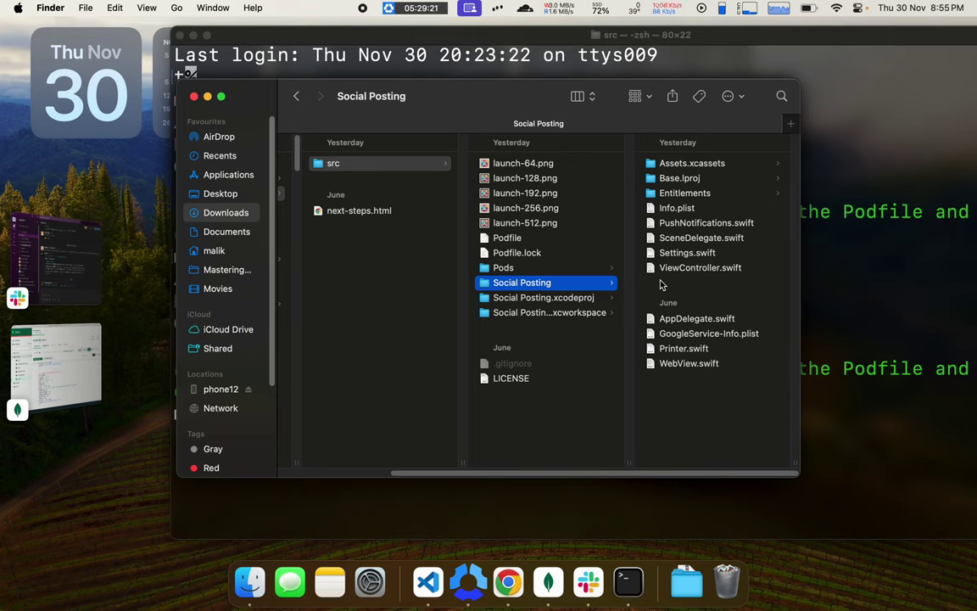
{"action": "left_click", "coordinate": [549, 302]}
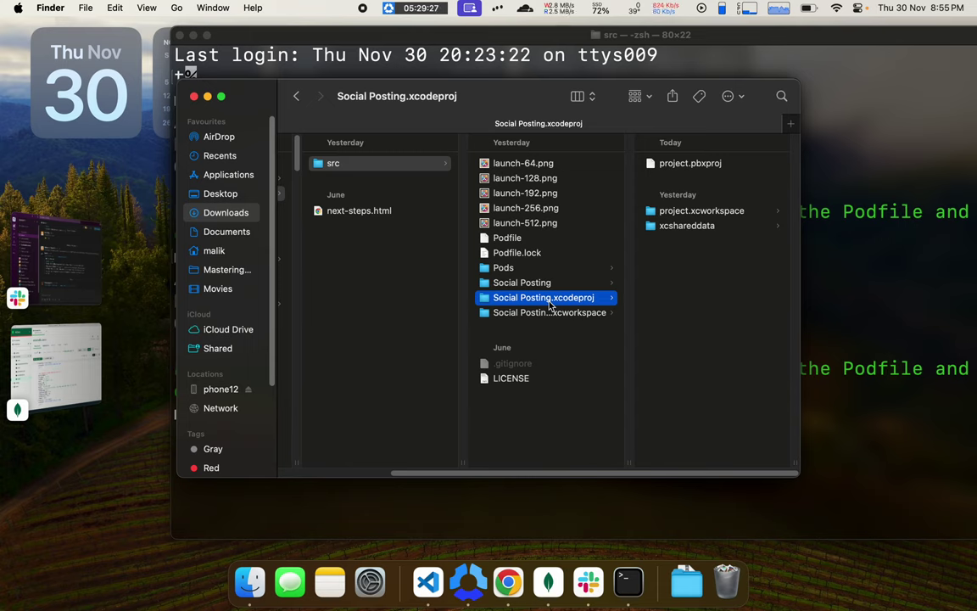
{"action": "left_click", "coordinate": [541, 289]}
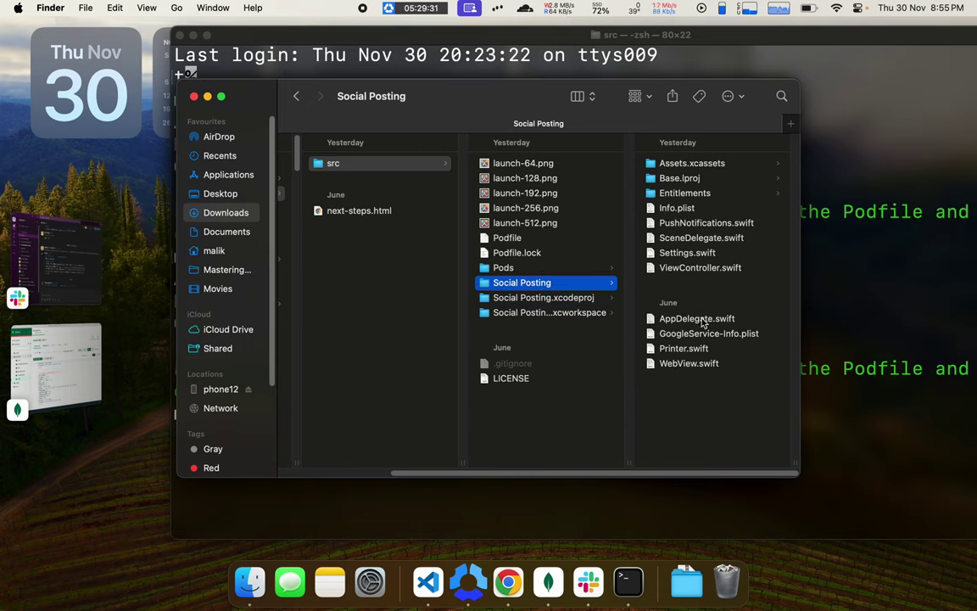
{"action": "scroll", "coordinate": [702, 310], "scroll_direction": "down", "scroll_amount": 1}
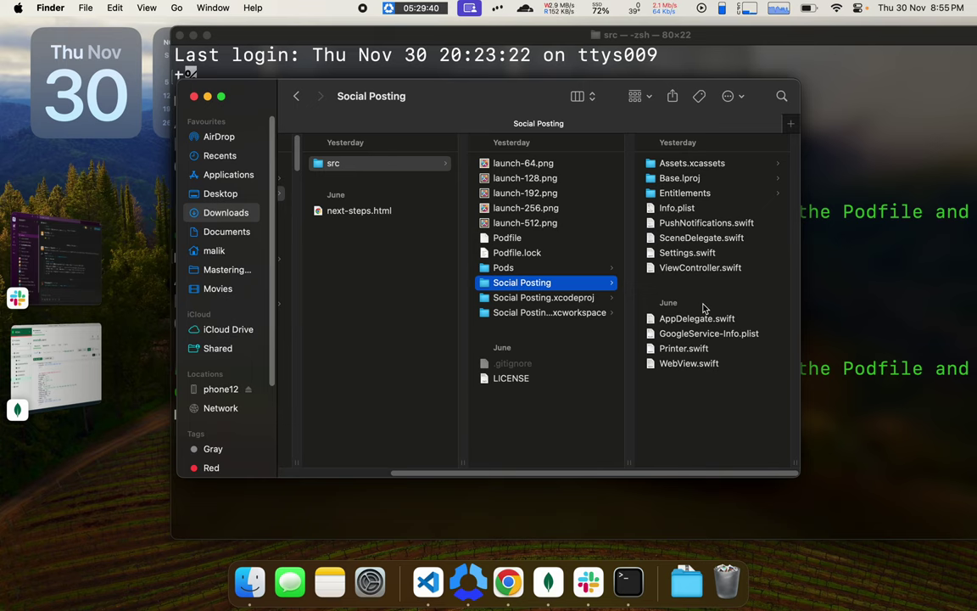
Recheck the .xcworkspace instruction in Chrome, then inspect project.xcworkspace inside Social Posting.xcodeproj and the neighbouring project folders in Finder
{"action": "key", "text": "super+Tab"}
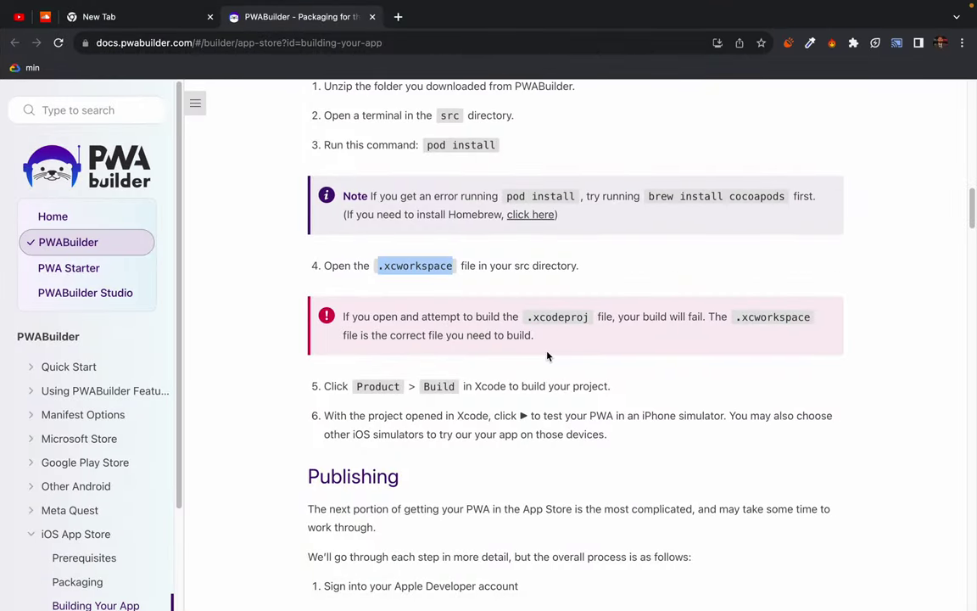
{"action": "key", "text": "super+Tab"}
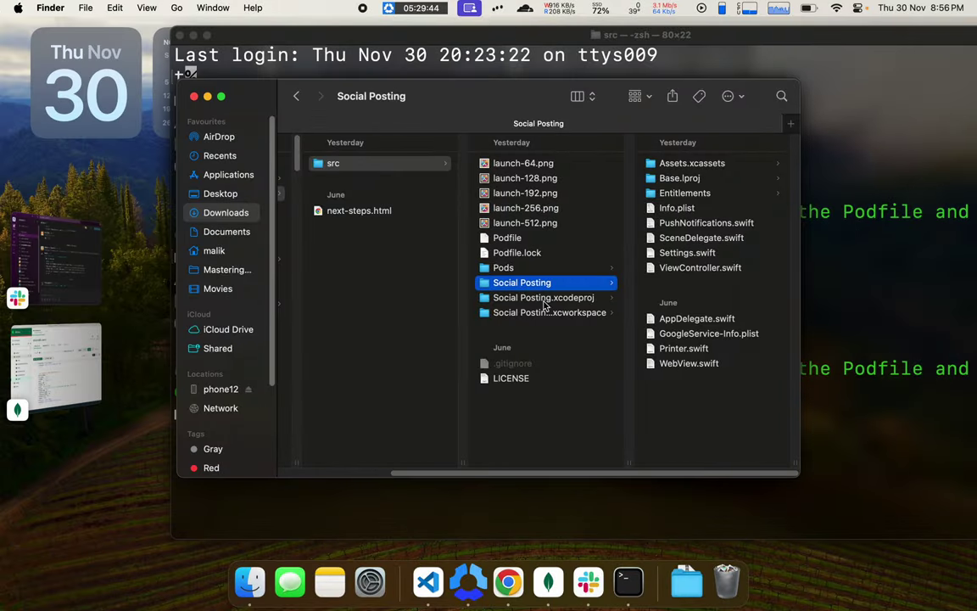
{"action": "left_click", "coordinate": [533, 298]}
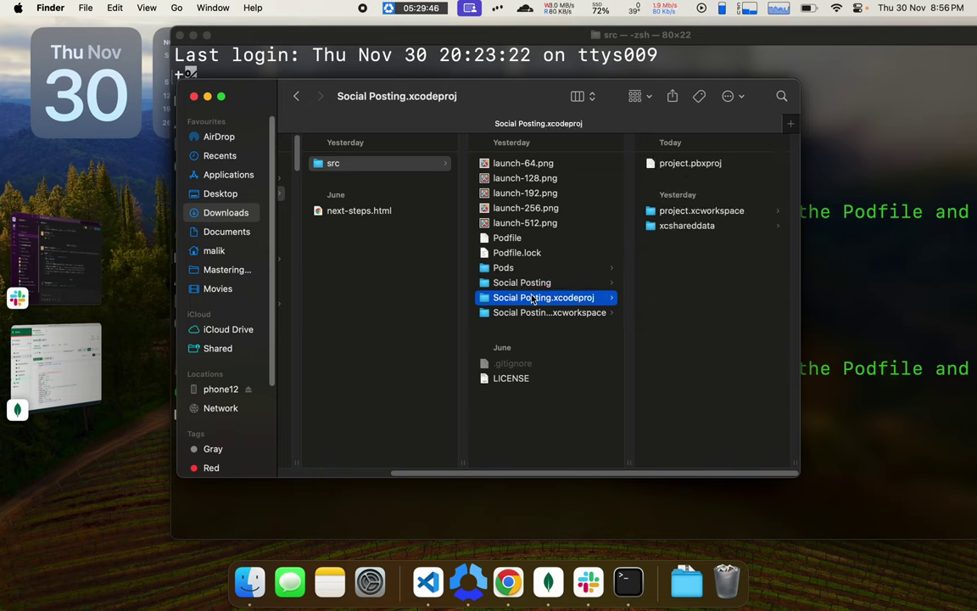
{"action": "left_click", "coordinate": [697, 212]}
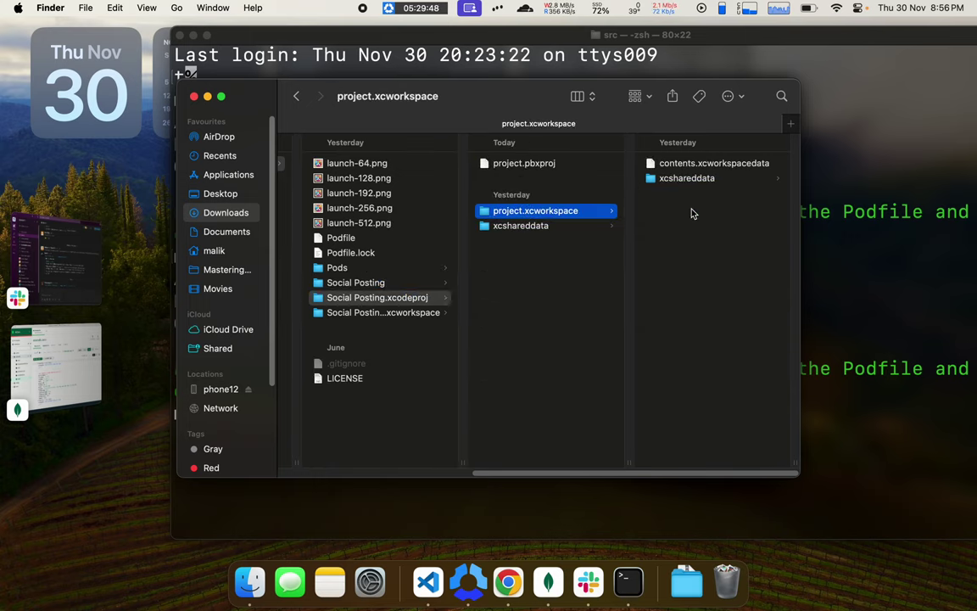
{"action": "left_click", "coordinate": [402, 314]}
{"action": "left_click", "coordinate": [392, 284]}
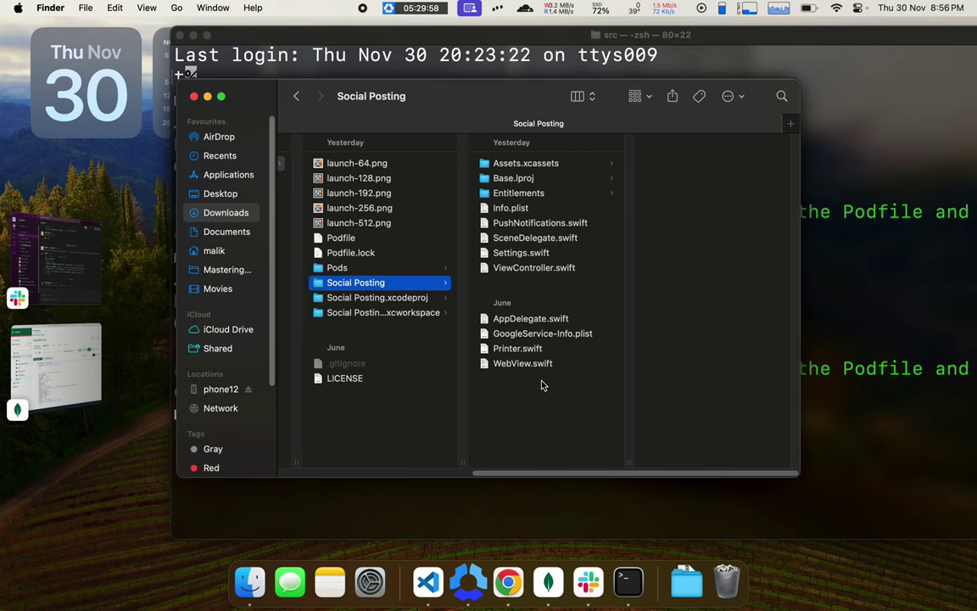
Extract Social Posting (2).zip in Downloads again and inspect the new copy's src folder and Social Posting.xcodeproj
{"action": "scroll", "coordinate": [390, 361], "scroll_direction": "left", "scroll_amount": 5}
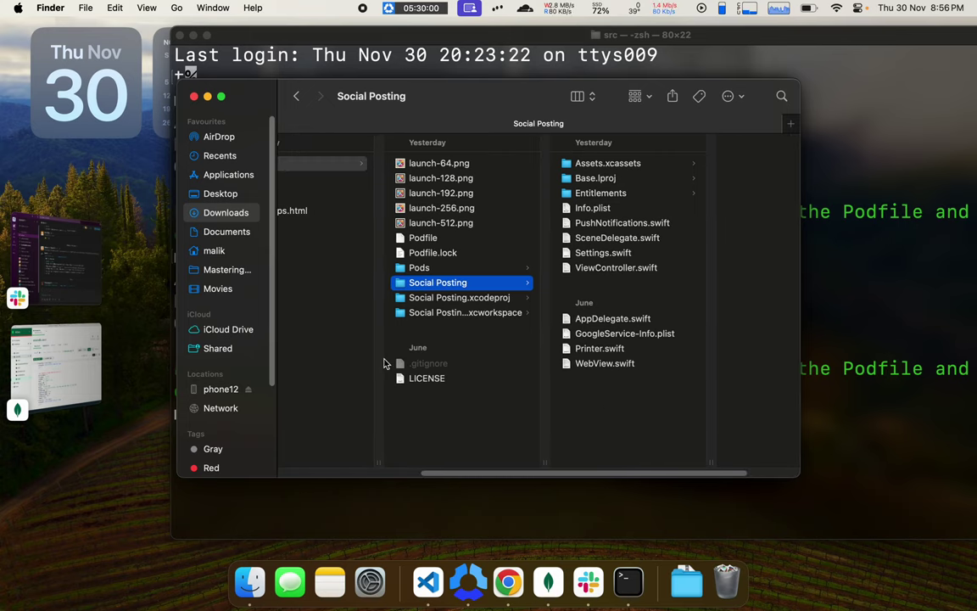
{"action": "scroll", "coordinate": [407, 340], "scroll_direction": "left", "scroll_amount": 10}
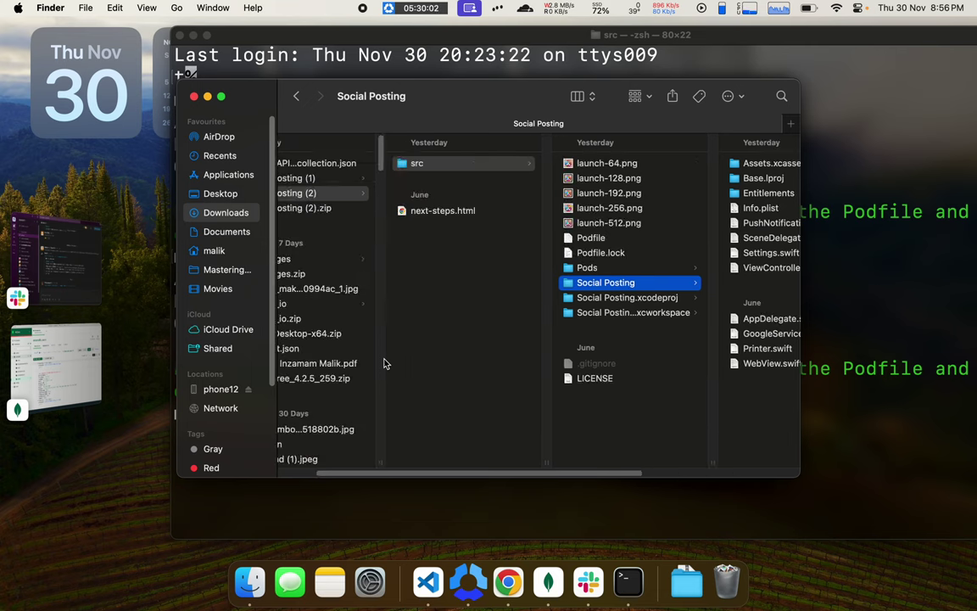
{"action": "scroll", "coordinate": [472, 240], "scroll_direction": "left", "scroll_amount": 3}
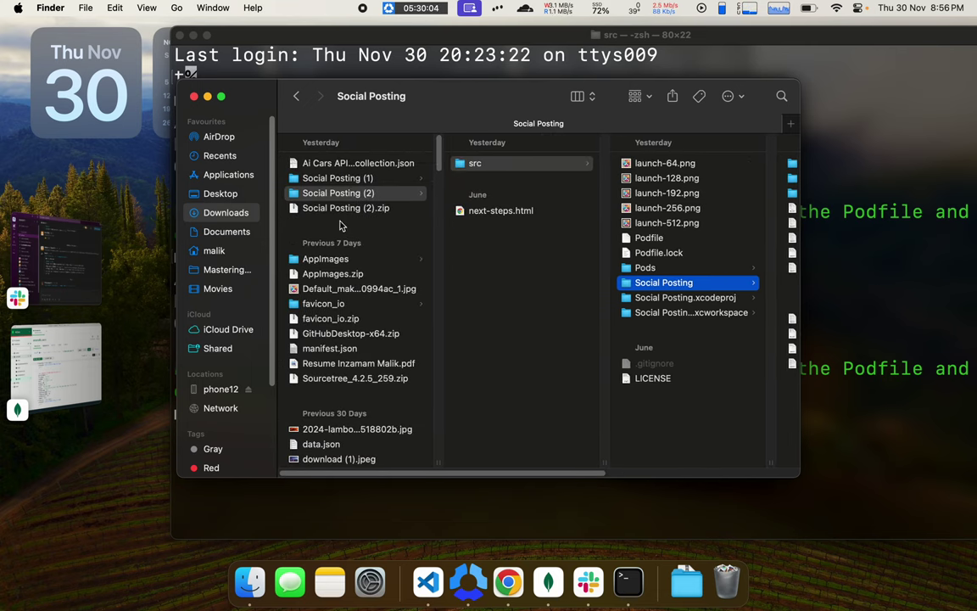
{"action": "left_click", "coordinate": [339, 209]}
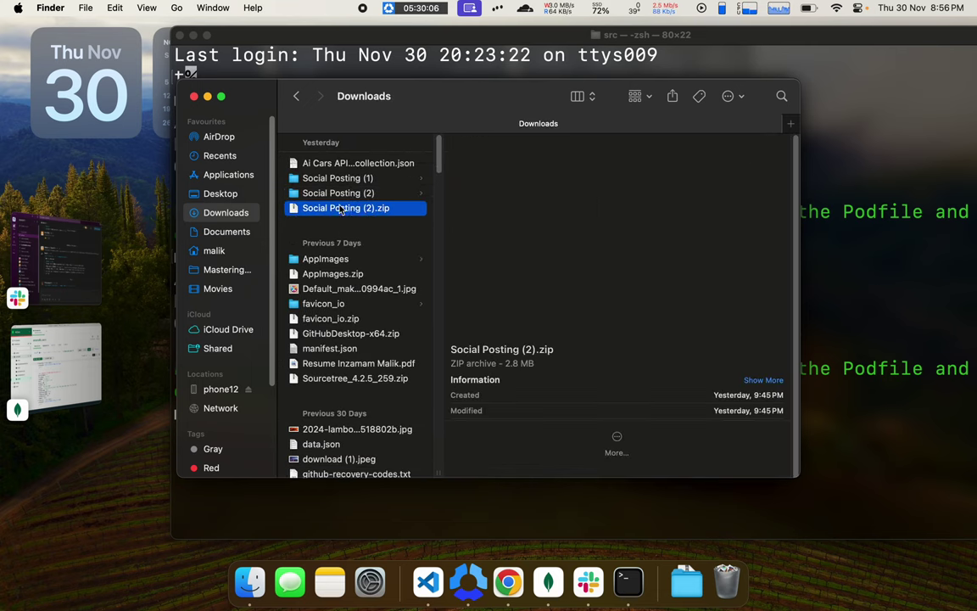
{"action": "double_click", "coordinate": [338, 210]}
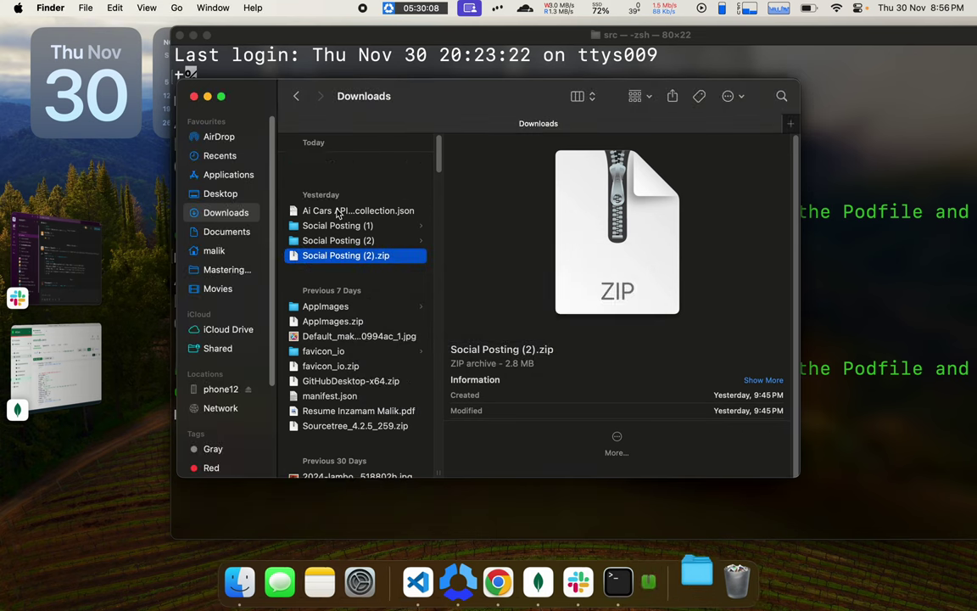
{"action": "left_click", "coordinate": [475, 165]}
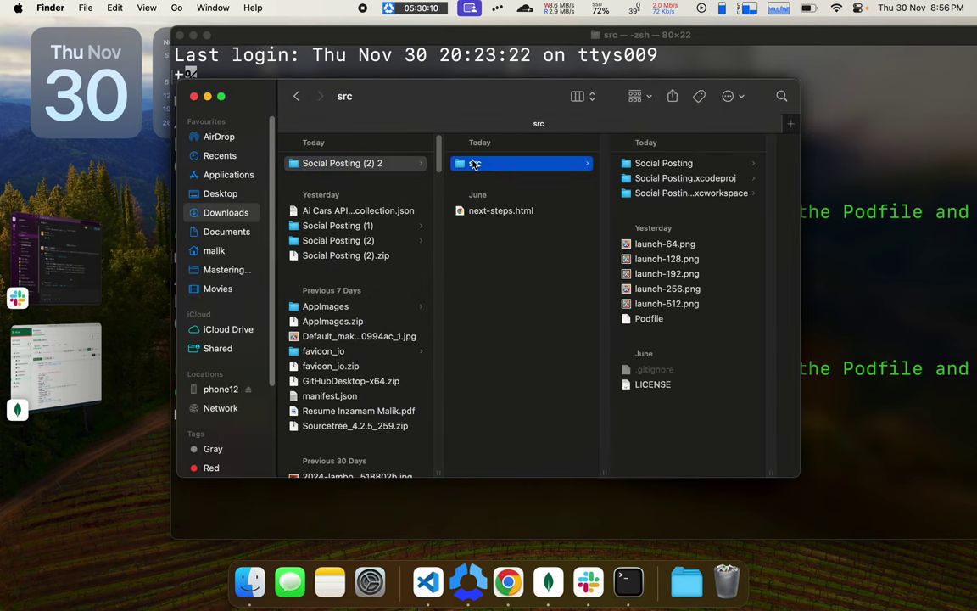
{"action": "left_click", "coordinate": [694, 180]}
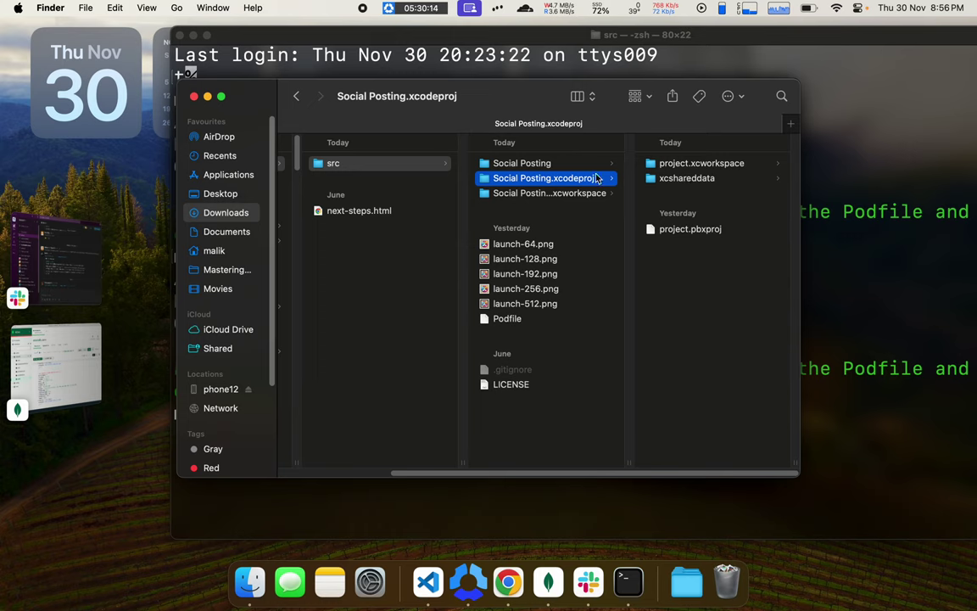
{"action": "scroll", "coordinate": [528, 185], "scroll_direction": "left", "scroll_amount": 5}
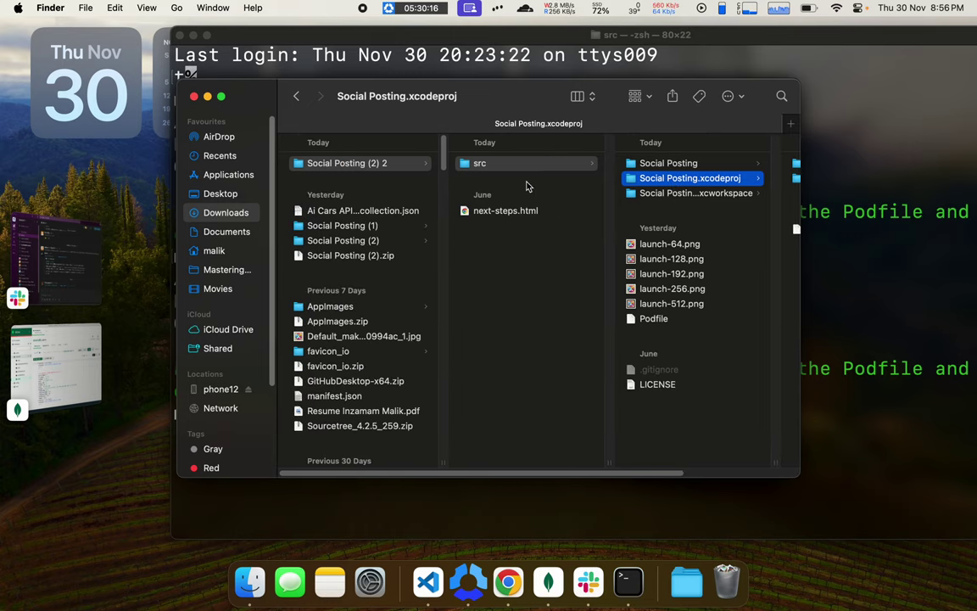
Delete the extracted Social Posting (2) 2 folder and go back to Social Posting.xcodeproj in the src folder of Social Posting (2)
{"action": "left_click", "coordinate": [368, 167]}
{"action": "key", "text": "super+BackSpace"}
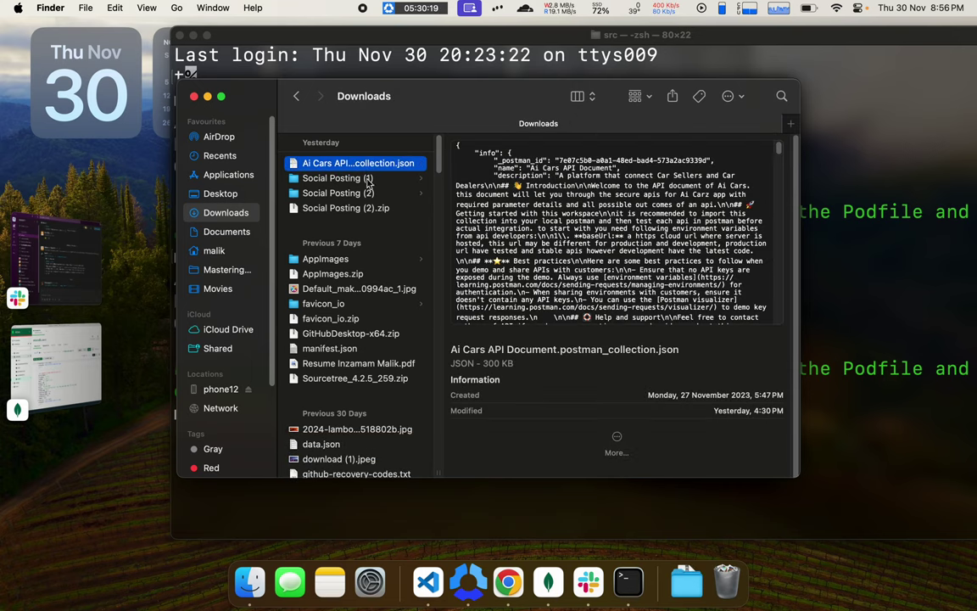
{"action": "left_click", "coordinate": [366, 193]}
{"action": "left_click", "coordinate": [473, 163]}
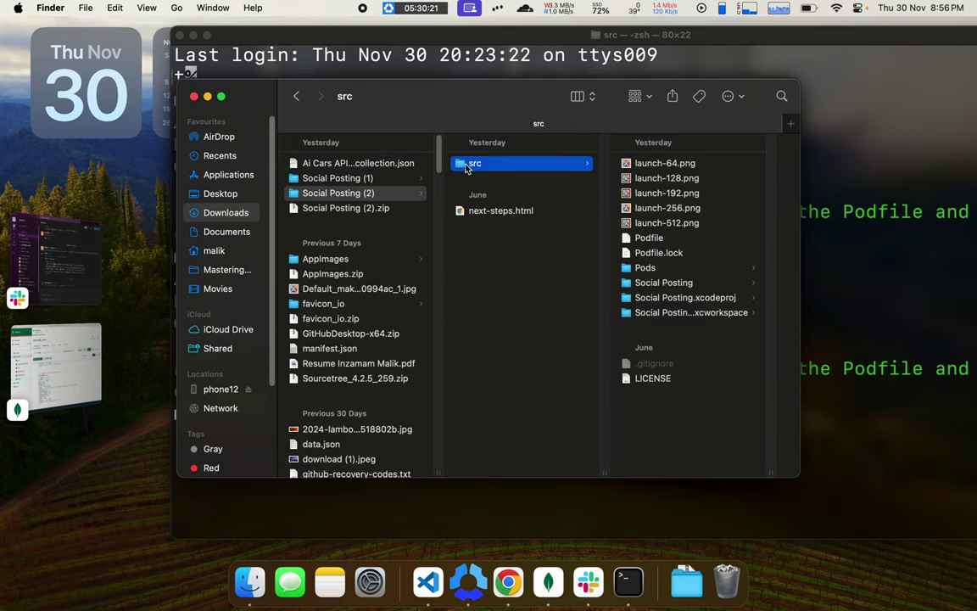
{"action": "left_click", "coordinate": [697, 301]}
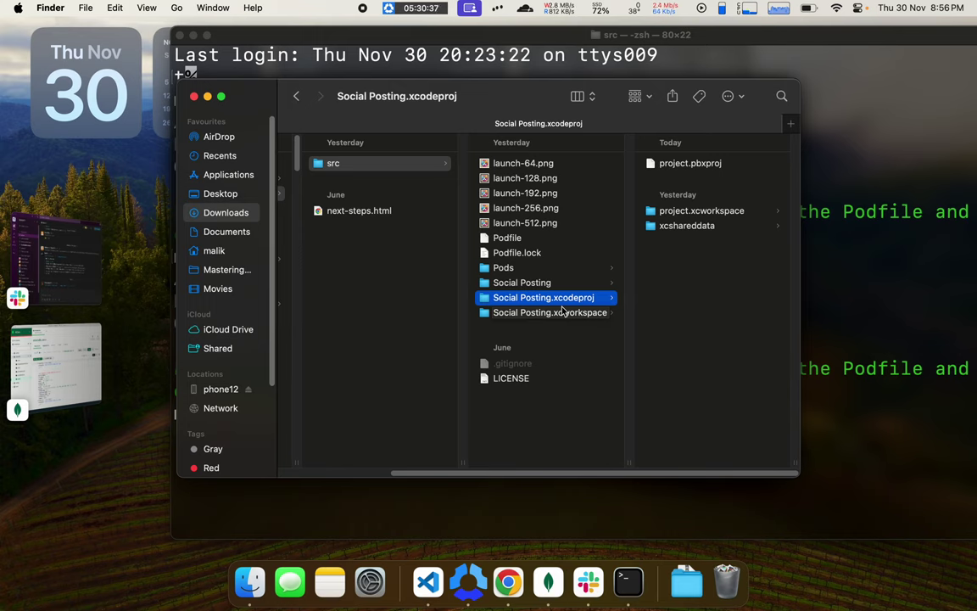
Search the Mac for "xcode" with Spotlight, look through the results for the application and close the search
{"action": "key", "text": "super+space"}
{"action": "type", "text": "xcode"}
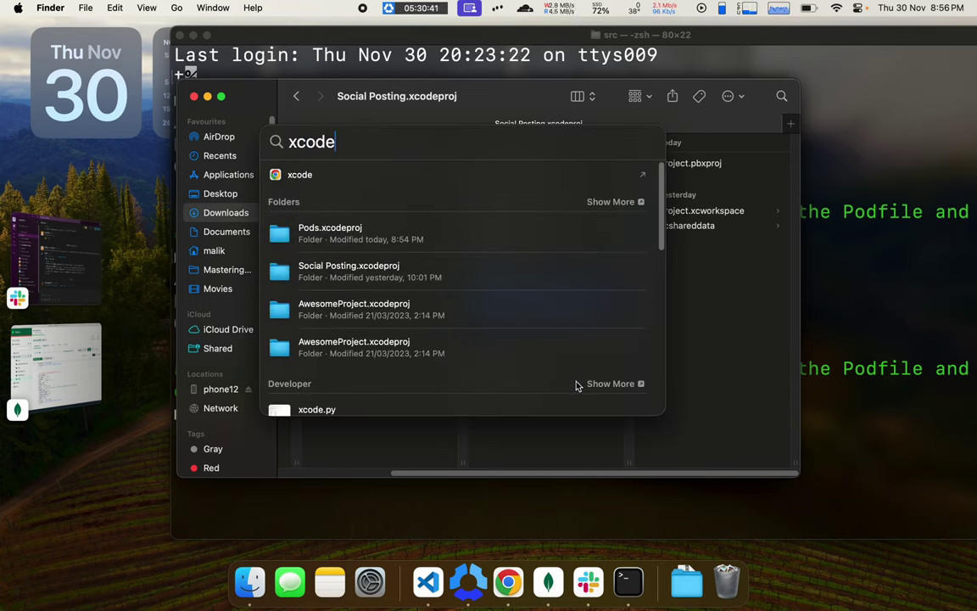
{"action": "scroll", "coordinate": [576, 386], "scroll_direction": "down", "scroll_amount": 10}
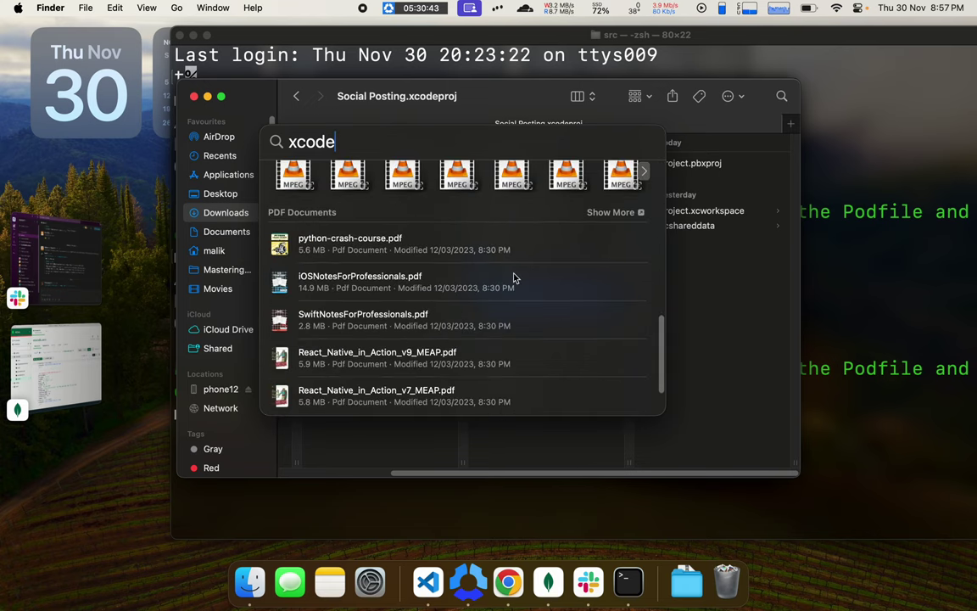
{"action": "scroll", "coordinate": [515, 277], "scroll_direction": "up", "scroll_amount": 10}
{"action": "key", "text": "Escape"}
{"action": "key", "text": "Escape"}
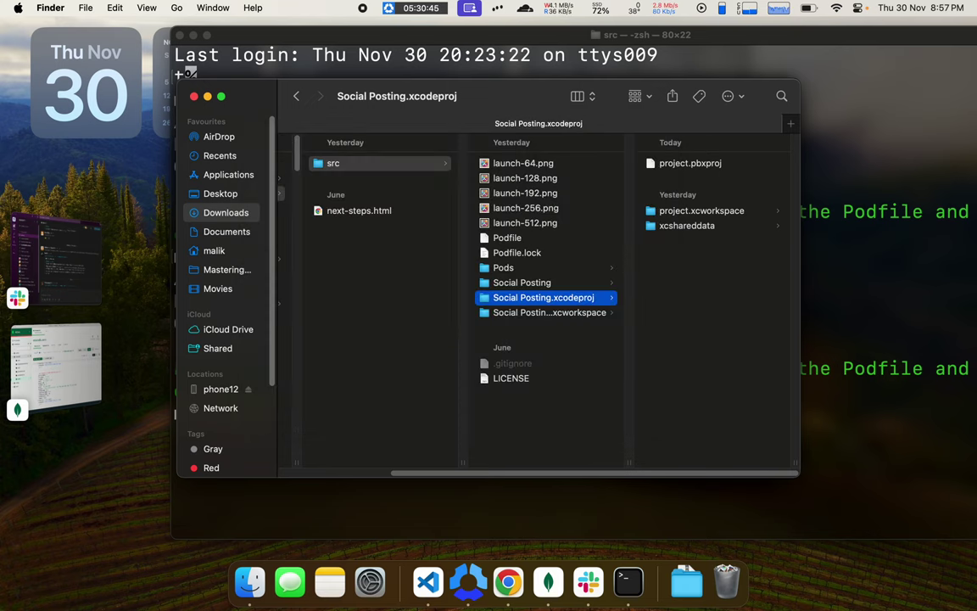
Open the App Store on the Mac and search it for "xcode"
{"action": "left_click", "coordinate": [72, 526]}
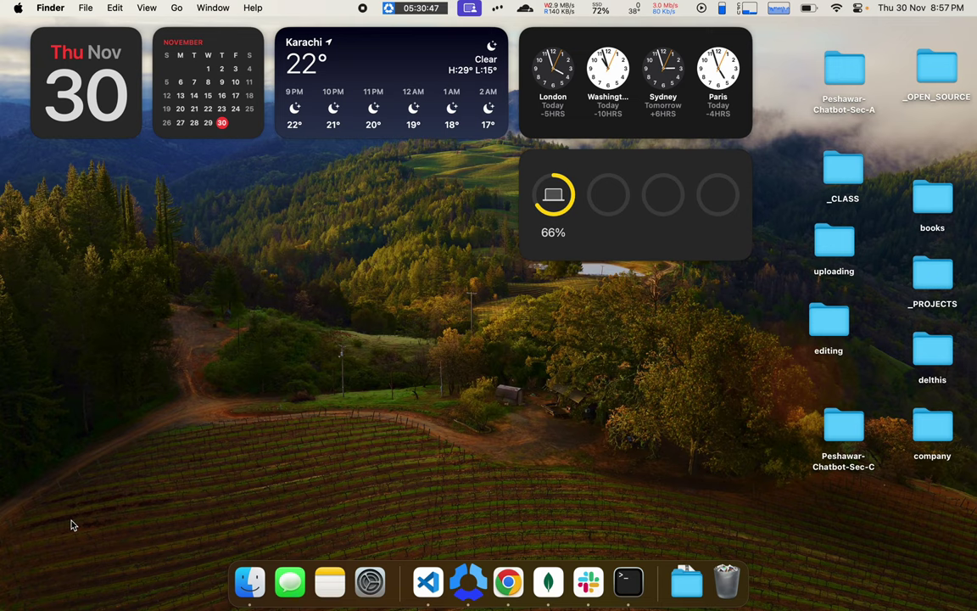
{"action": "key", "text": "super+space"}
{"action": "type", "text": "app"}
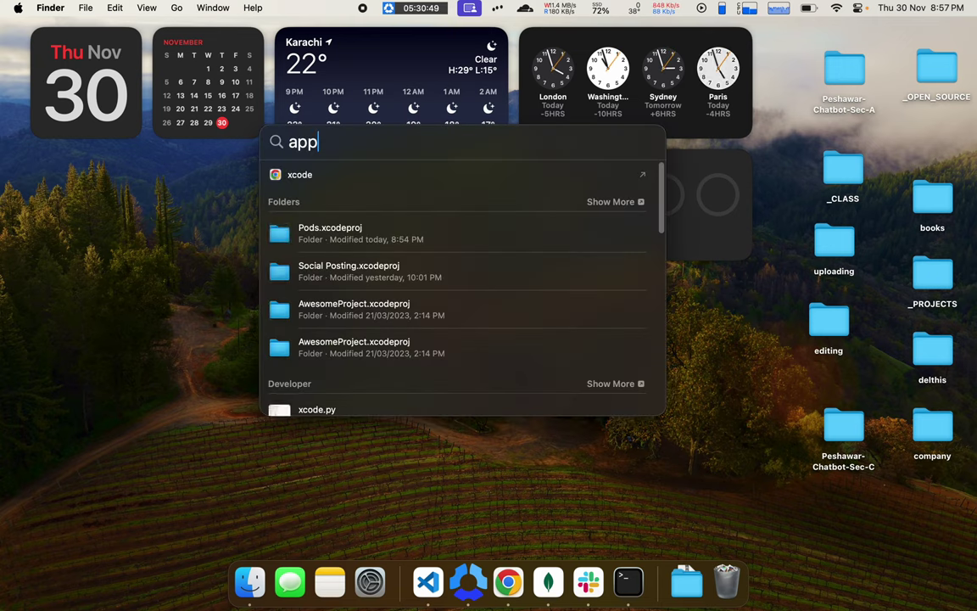
{"action": "key", "text": "Return"}
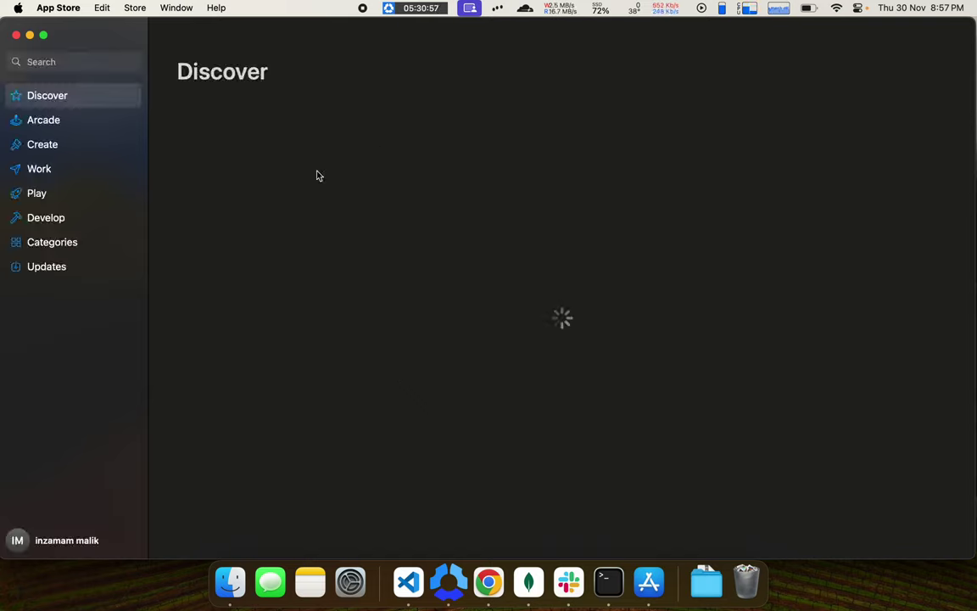
{"action": "left_click", "coordinate": [75, 61]}
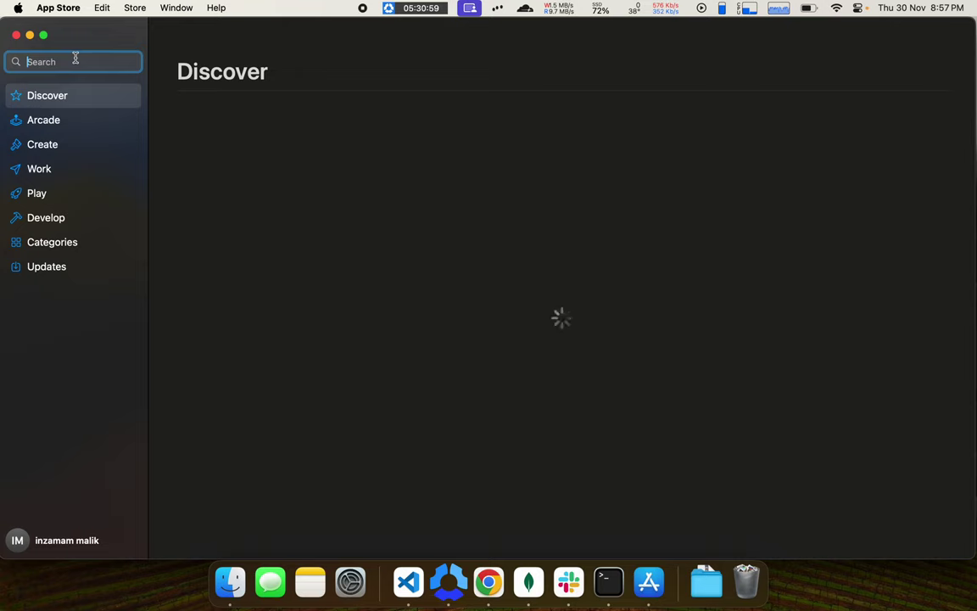
{"action": "type", "text": "xcode"}
{"action": "key", "text": "Return"}
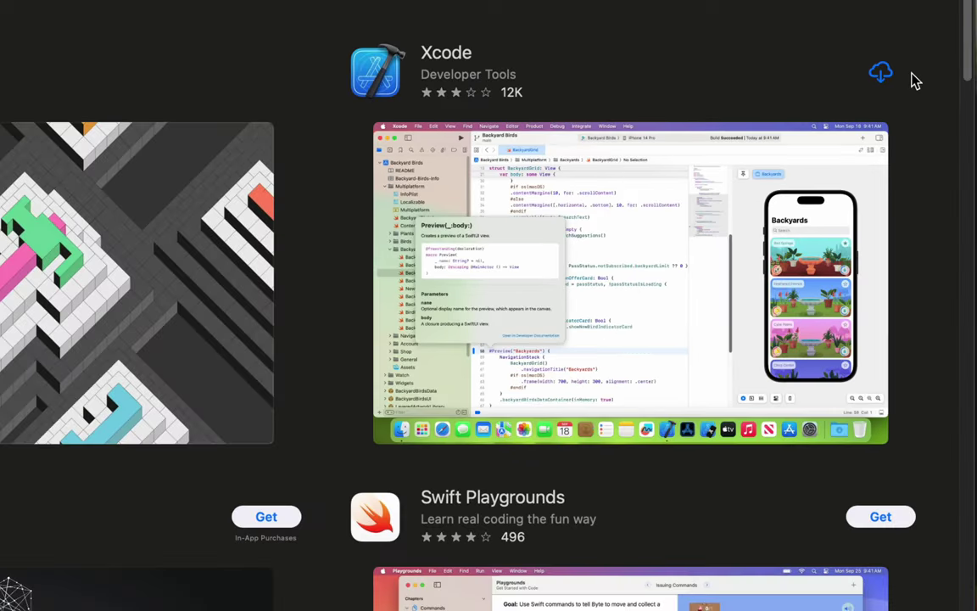
{"action": "left_click", "coordinate": [855, 13]}
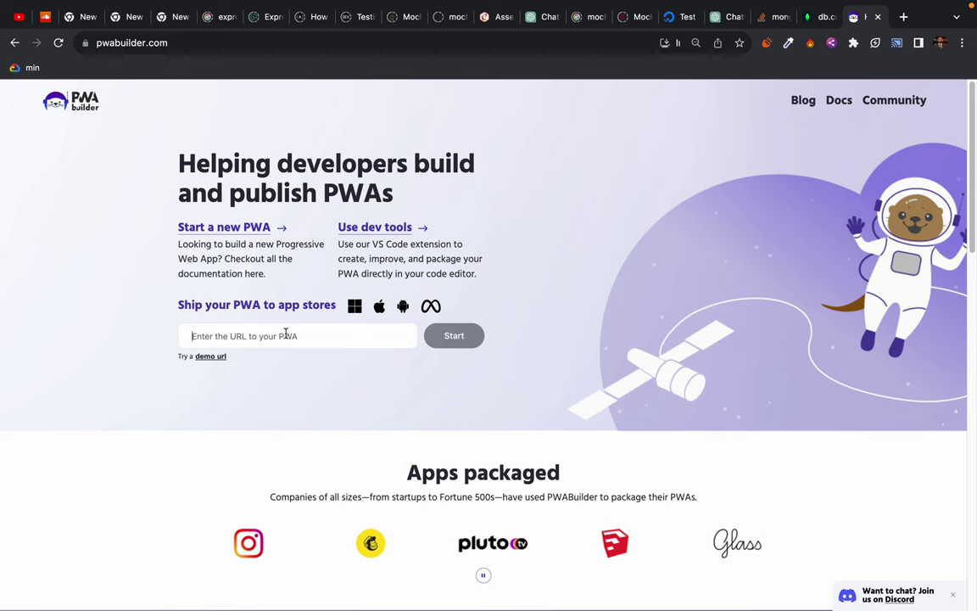
{"action": "left_click", "coordinate": [285, 335]}
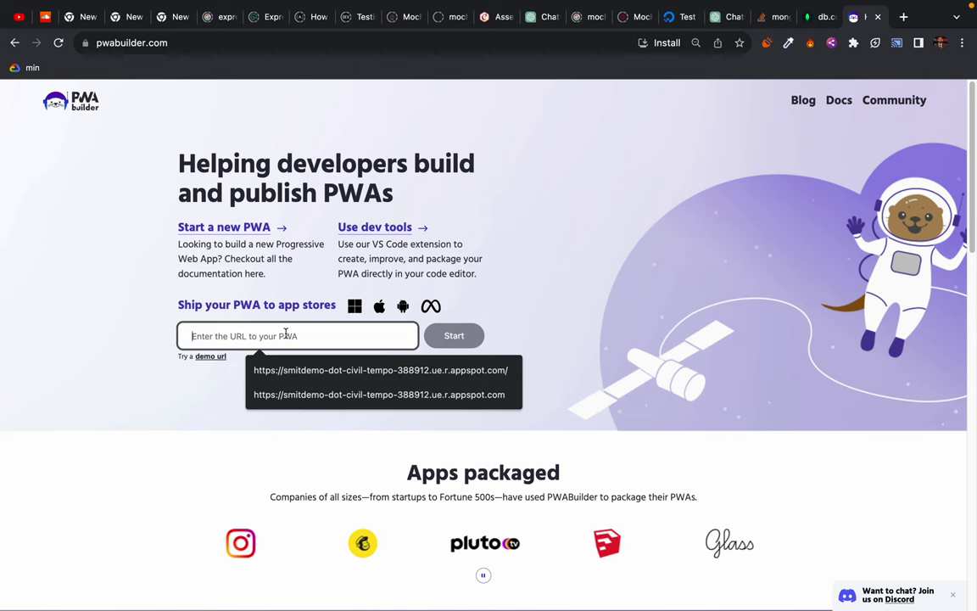
{"action": "left_click", "coordinate": [362, 378]}
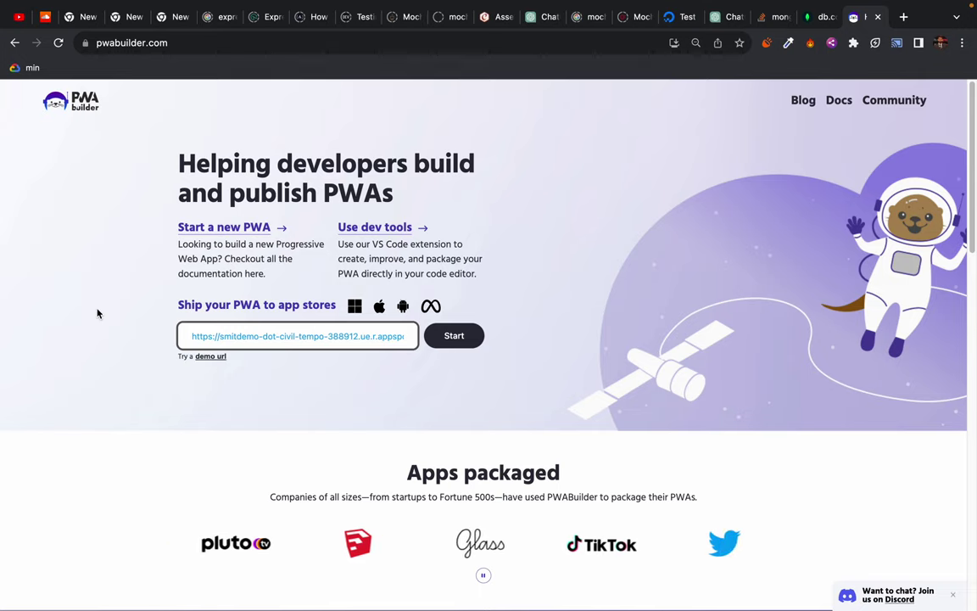
{"action": "left_click", "coordinate": [453, 341]}
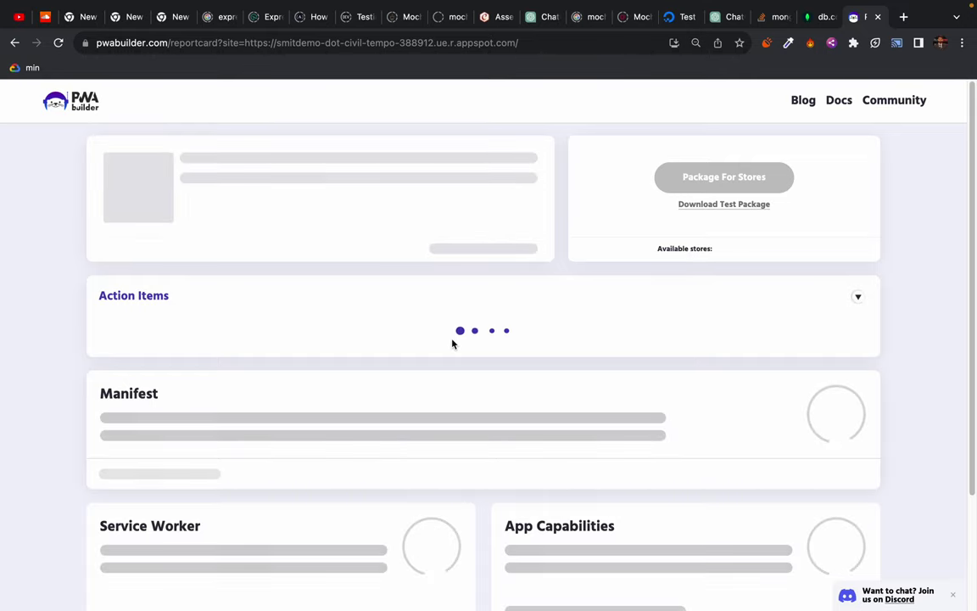
Cast the whole screen from Chrome to the Lab-1-A display as well
{"action": "key", "text": "ctrl+Right"}
{"action": "key", "text": "ctrl+Left"}
{"action": "left_click", "coordinate": [896, 43]}
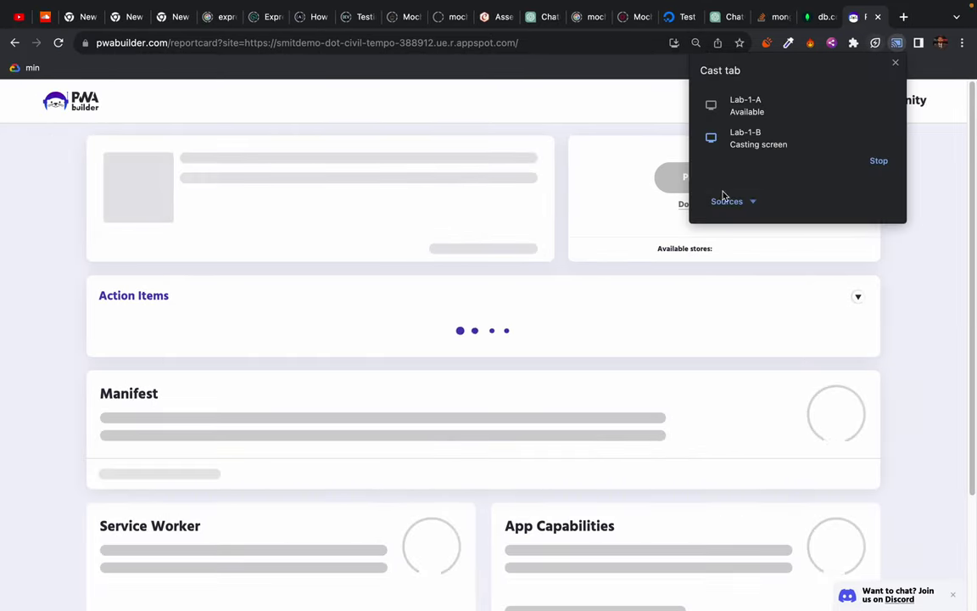
{"action": "left_click", "coordinate": [726, 201]}
{"action": "left_click", "coordinate": [739, 237]}
{"action": "left_click", "coordinate": [746, 105]}
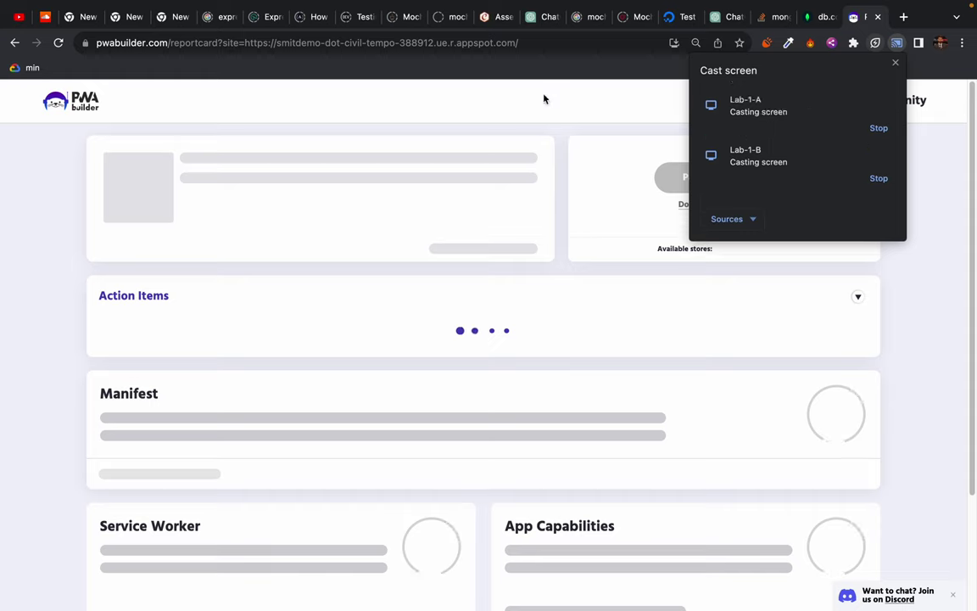
{"action": "left_click", "coordinate": [536, 98]}
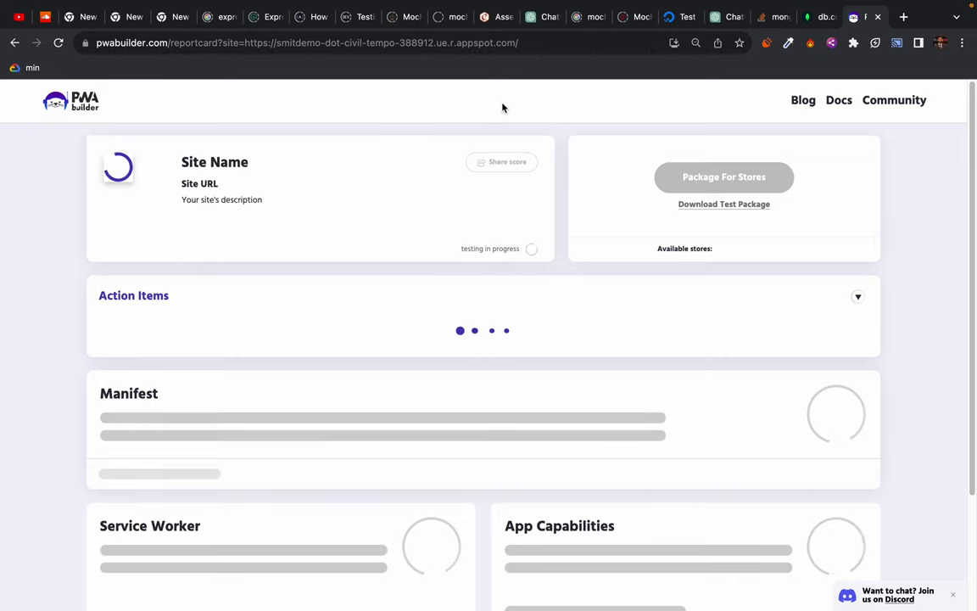
Generate the iOS store package for Social Posting with its prefilled options and start downloading it
{"action": "mouse_move", "coordinate": [651, 3]}
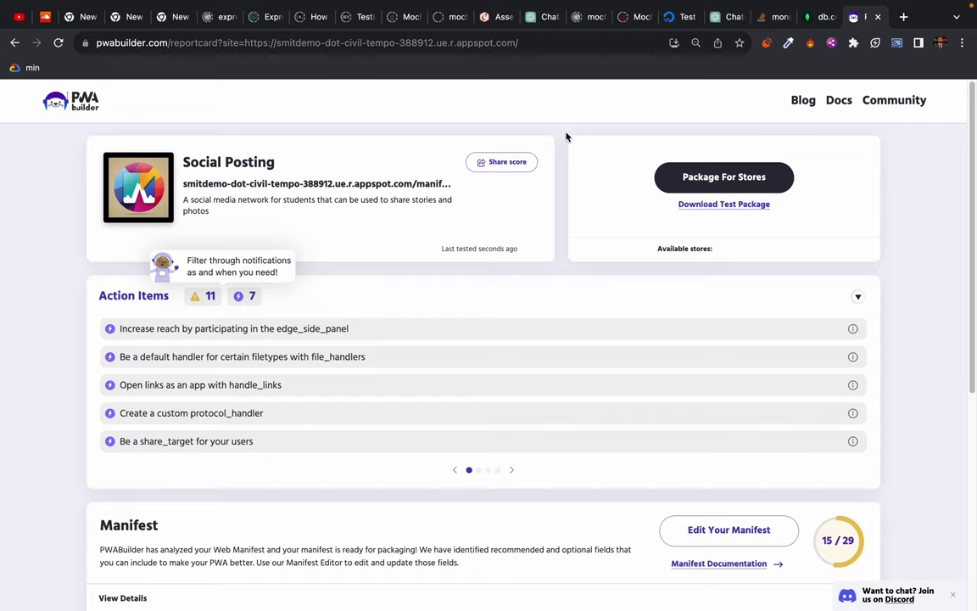
{"action": "left_click", "coordinate": [720, 179]}
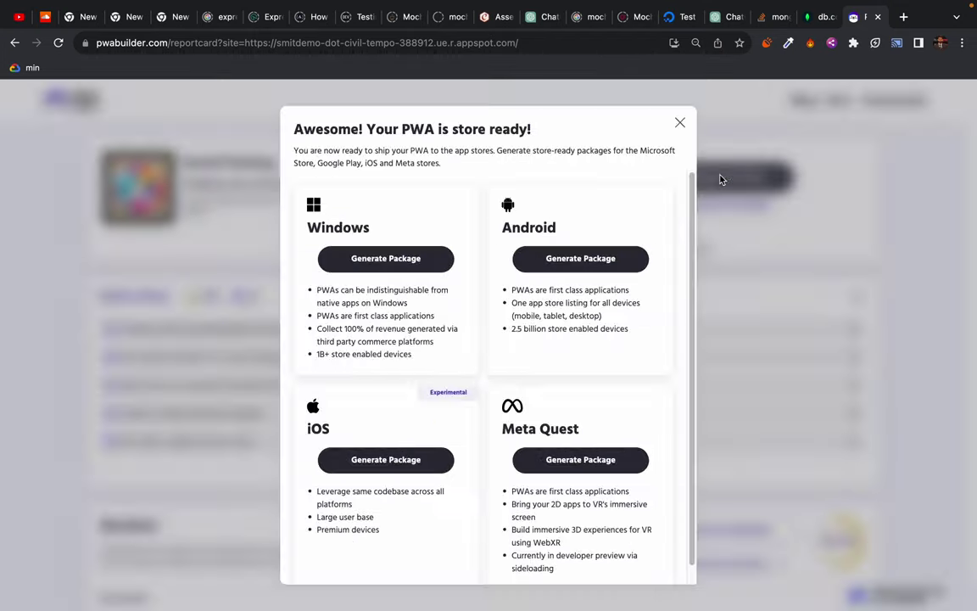
{"action": "left_click", "coordinate": [401, 458]}
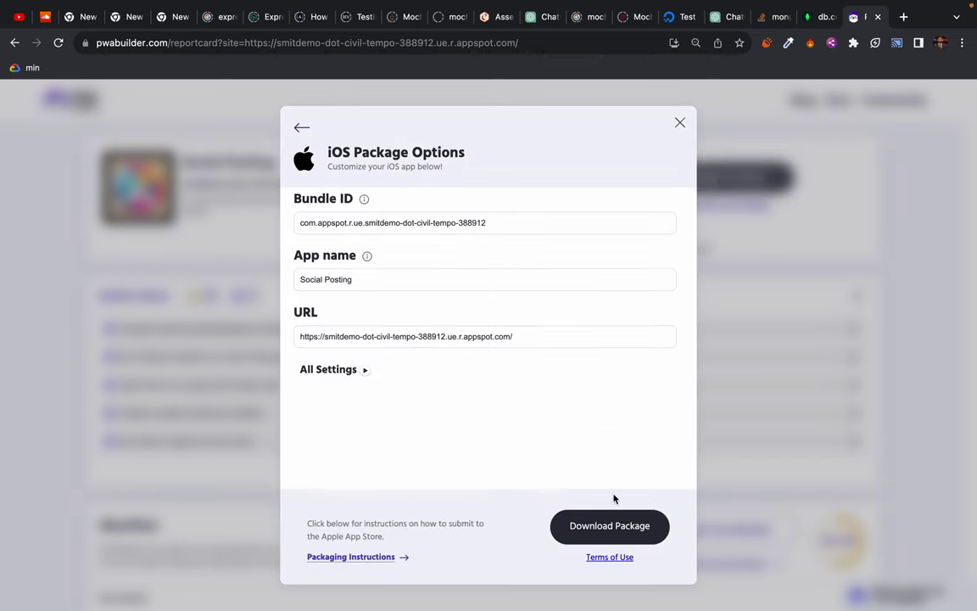
{"action": "left_click", "coordinate": [613, 530]}
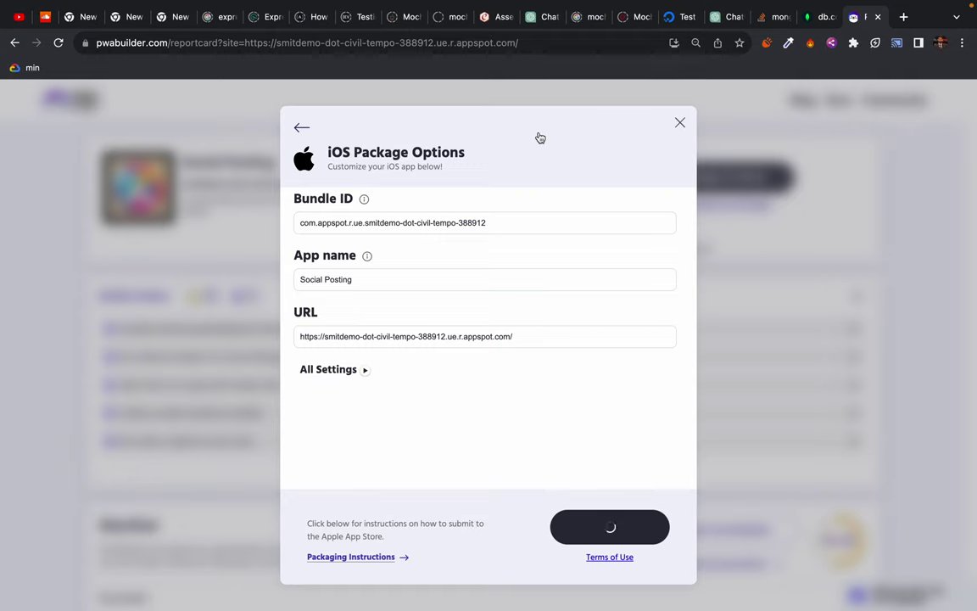
{"action": "mouse_move", "coordinate": [541, 5]}
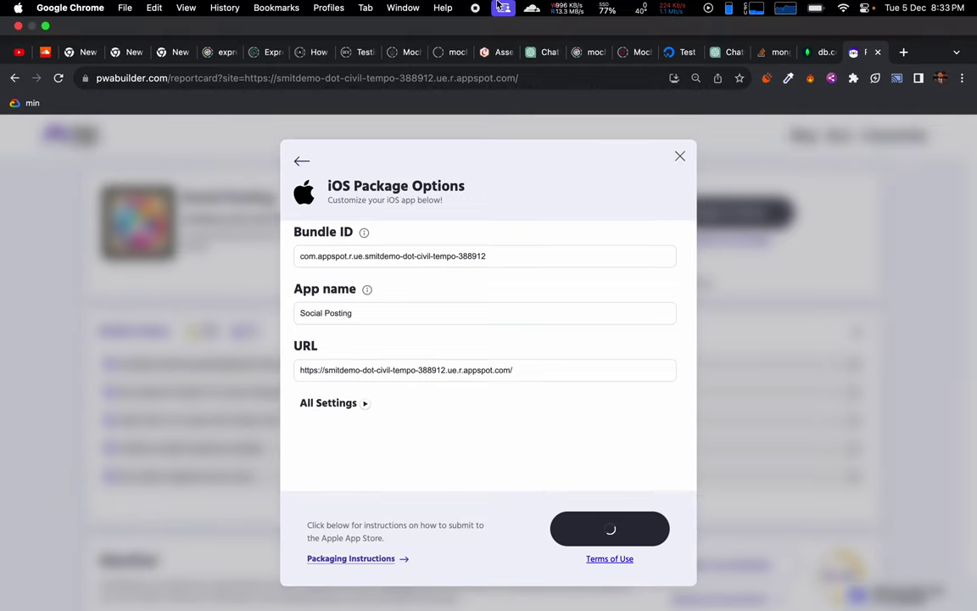